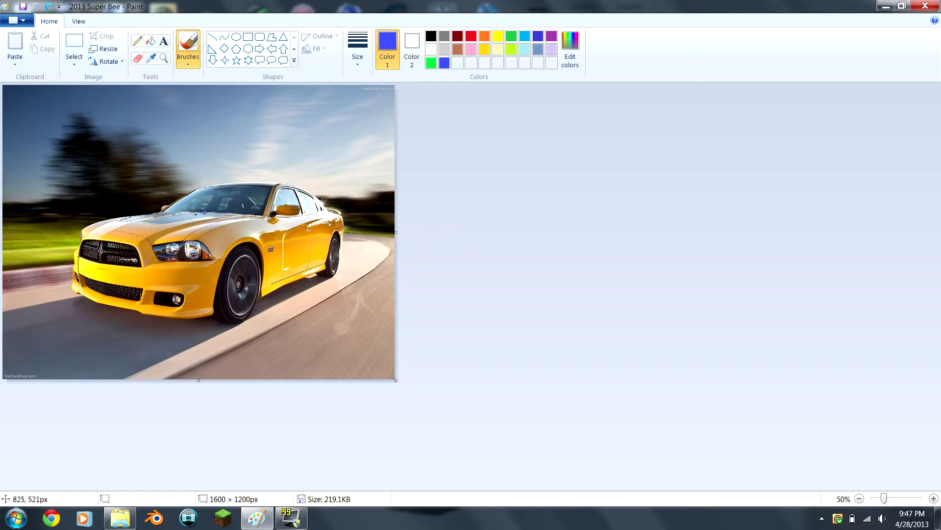
Paint blue reference marks at the headlight, grille corner, fenders and hood.
scroll(519, 320, "up", 2, "ctrl")
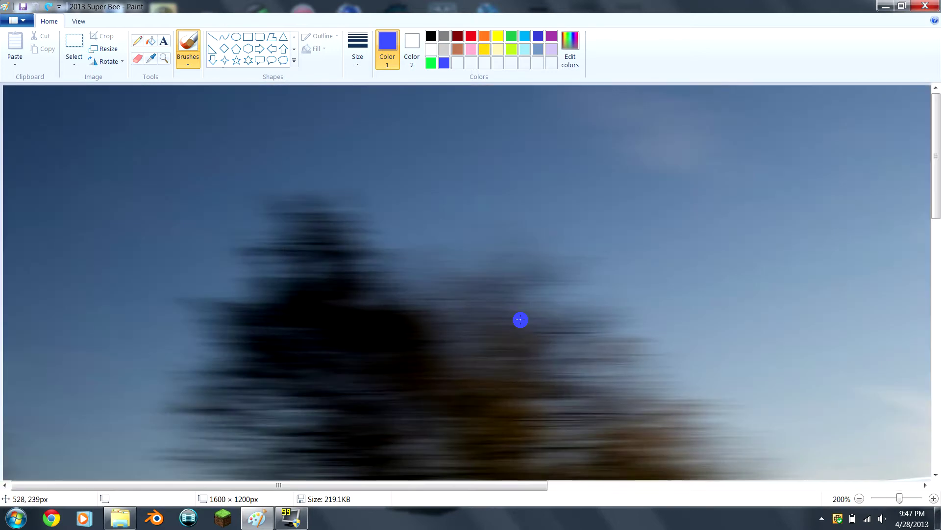
scroll(519, 319, "down", 5)
left_click_drag(348, 484, 478, 485)
scroll(448, 360, "down", 2)
left_click_drag(401, 302, 411, 287)
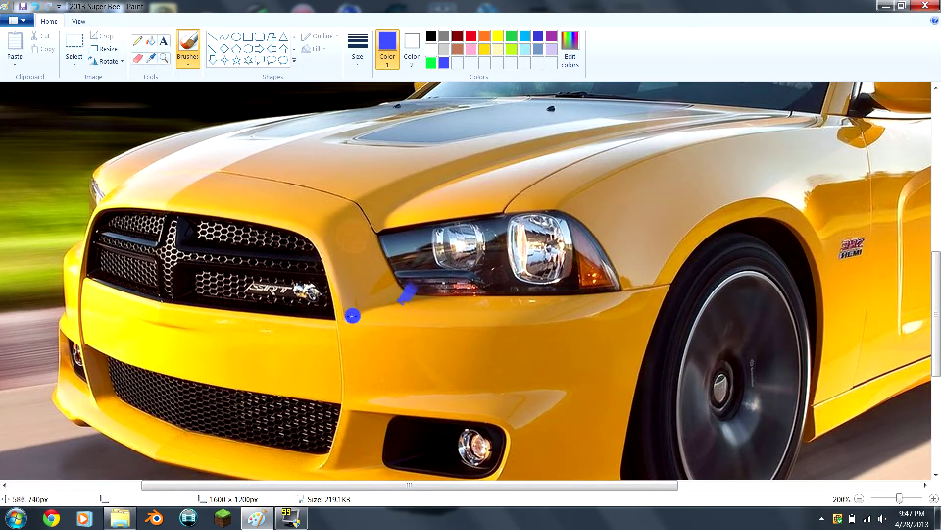
left_click_drag(336, 318, 343, 315)
left_click(322, 228)
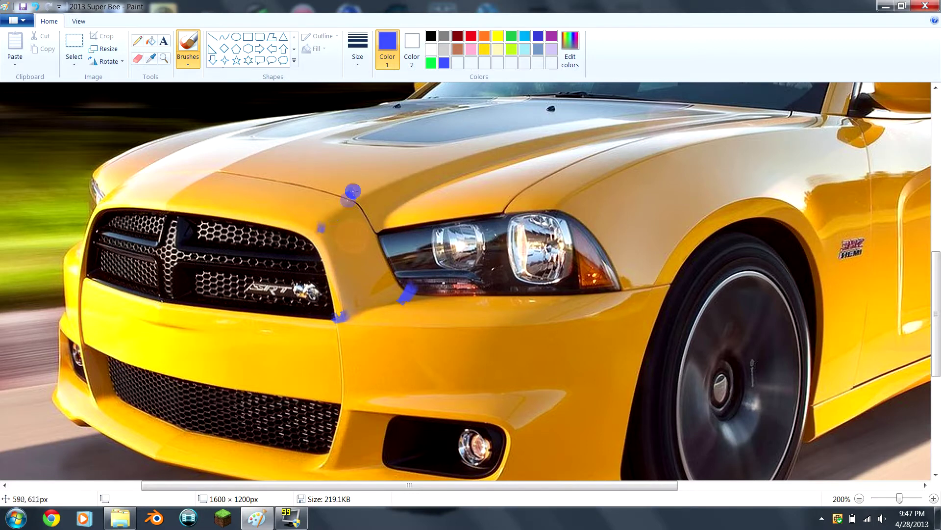
left_click(351, 196)
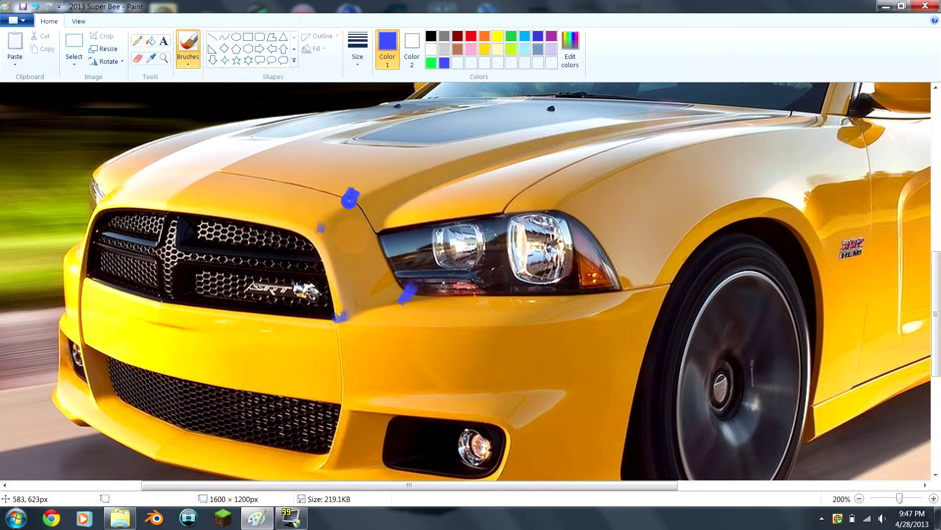
left_click(214, 170)
left_click(181, 201)
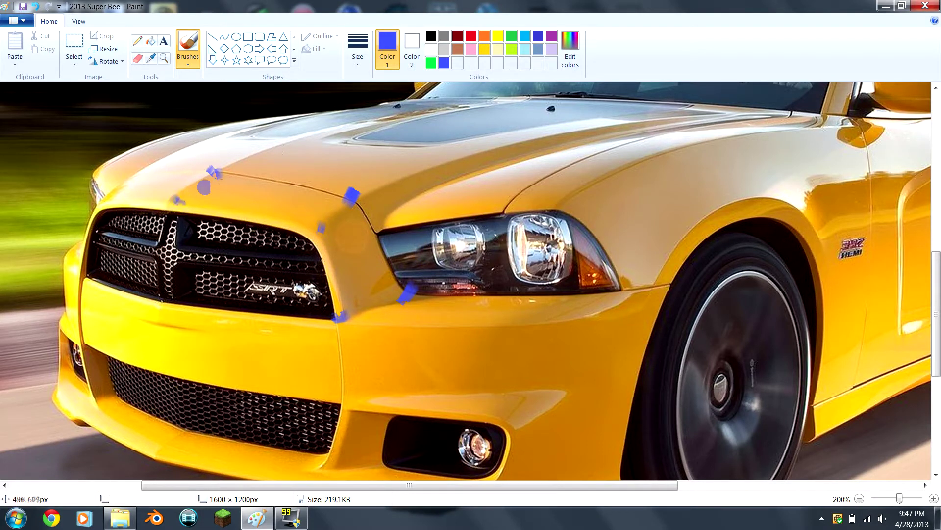
Switch to green and trace thick outlines over the hood panels, stripe and grille.
left_click(431, 62)
mouse_move(210, 174)
left_mouse_down()
mouse_move(349, 202)
mouse_move(326, 230)
mouse_move(245, 223)
mouse_move(172, 200)
mouse_move(212, 169)
mouse_move(354, 194)
mouse_move(408, 289)
mouse_move(341, 309)
left_mouse_up()
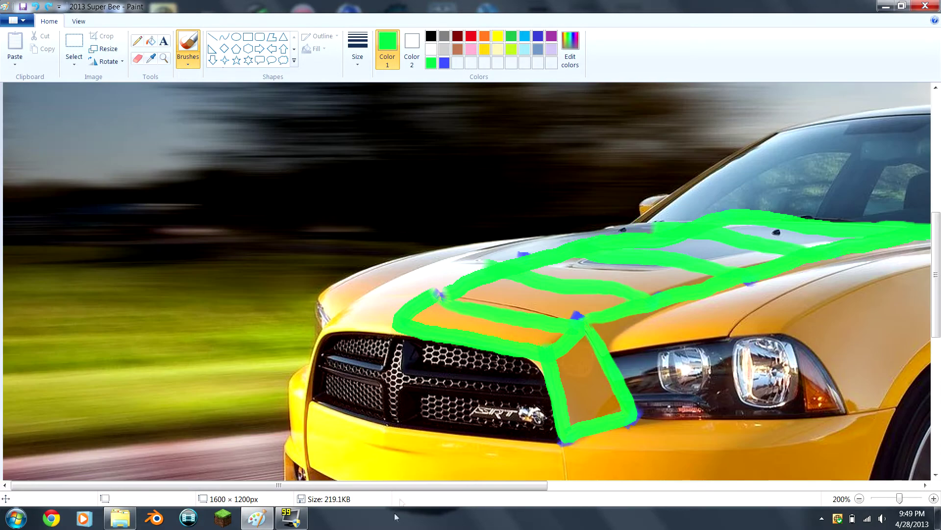
left_click_drag(412, 486, 605, 464)
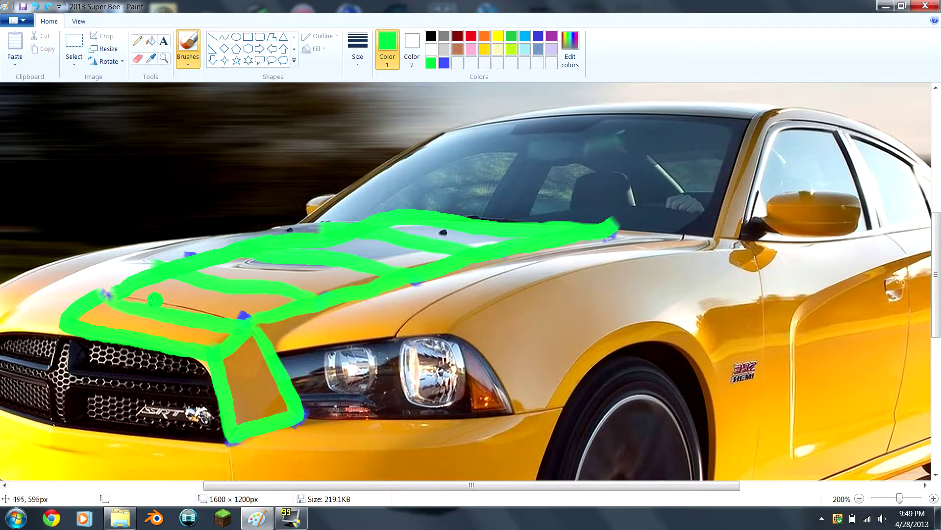
left_click(395, 227)
left_click(109, 294)
scroll(133, 313, "down", 1, "ctrl")
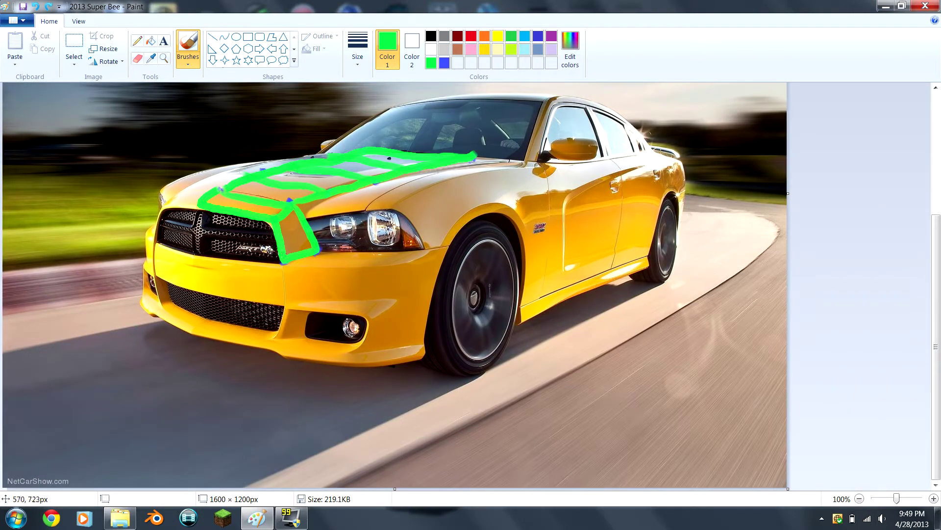
left_click(254, 223)
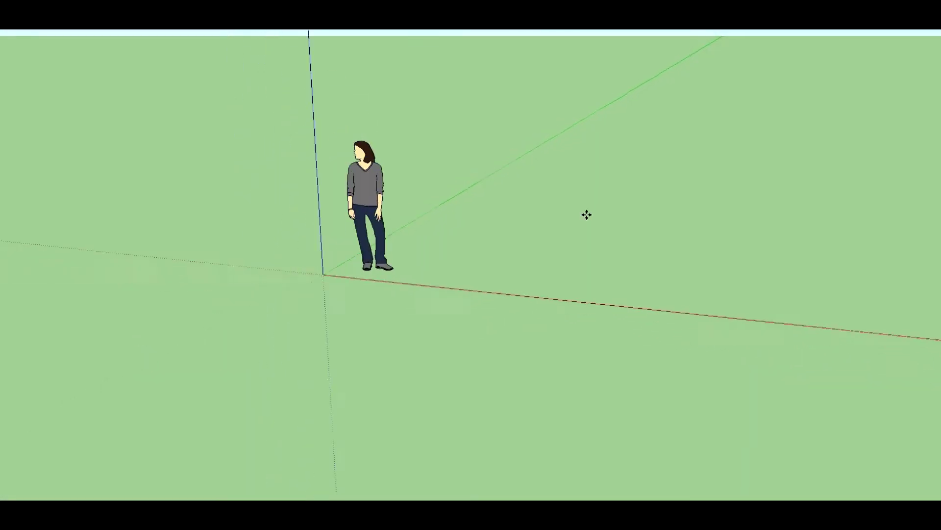
Zoom in toward the origin and the standing person figure in SketchUp.
scroll(587, 214, "up", 7)
scroll(586, 215, "up", 2)
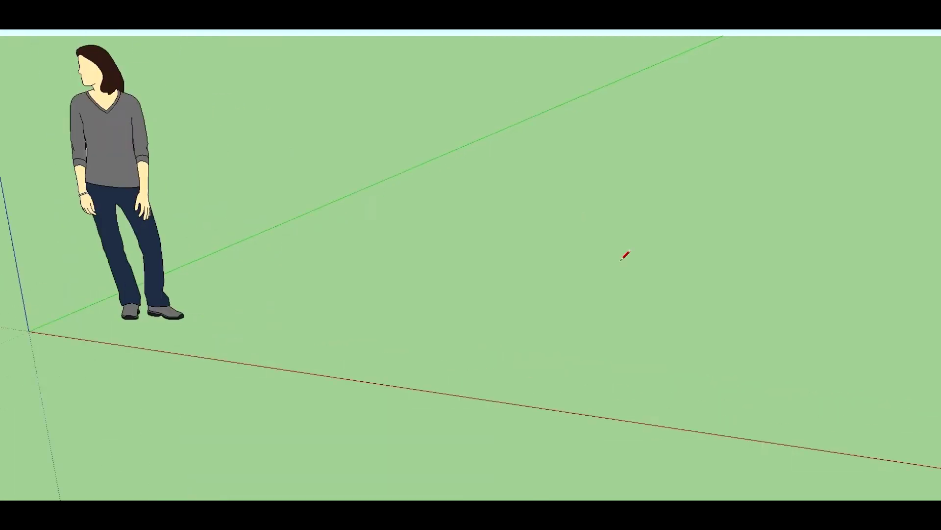
scroll(622, 259, "up", 1)
Draw a closed four-cornered face on the ground beside the person.
left_click(387, 241)
left_click(494, 266)
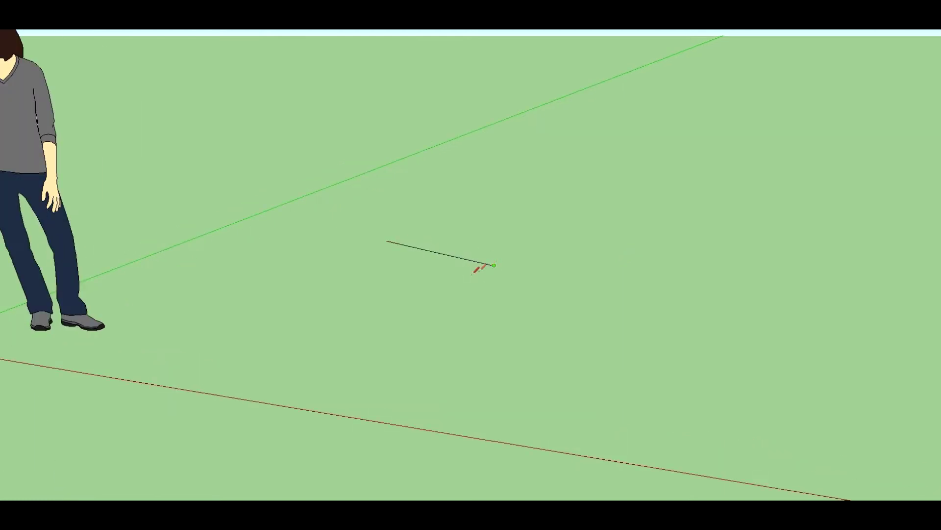
left_click(388, 306)
left_click(292, 277)
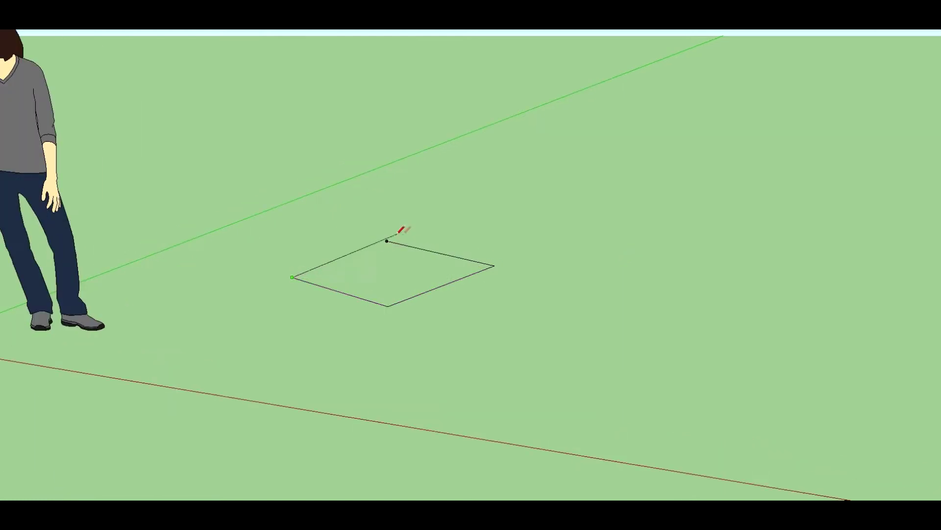
left_click(387, 241)
Push/Pull the face into a box, undoing the tall version back to a low slab.
scroll(438, 213, "down", 2)
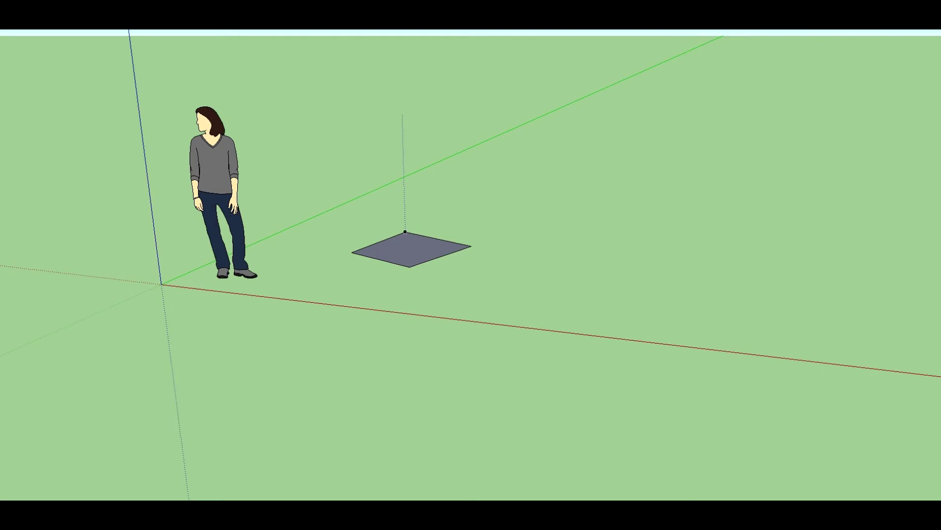
scroll(522, 395, "up", 5)
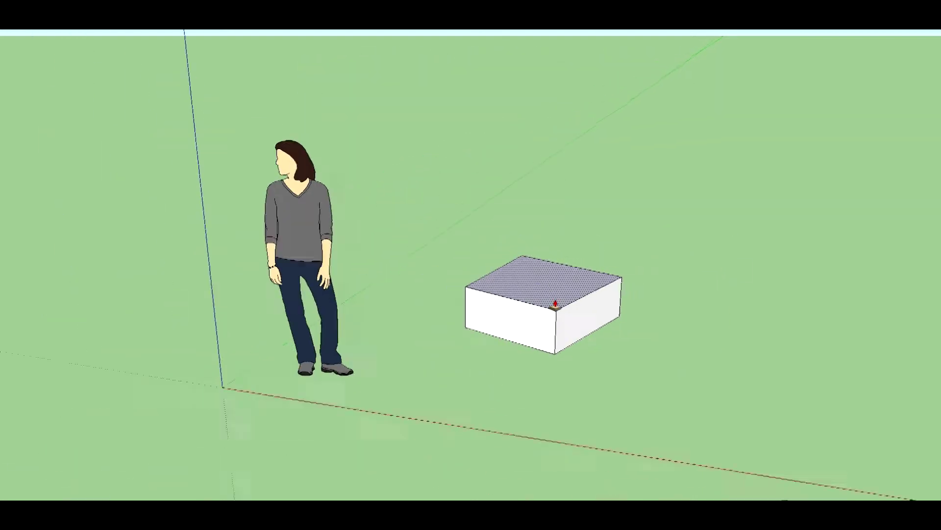
scroll(554, 303, "up", 1)
key("ctrl+z")
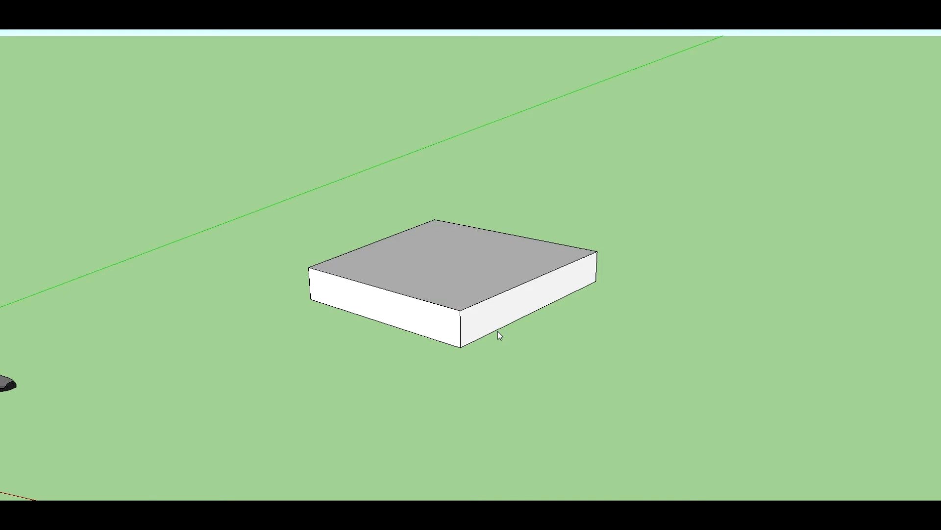
key("p")
scroll(506, 253, "up", 5)
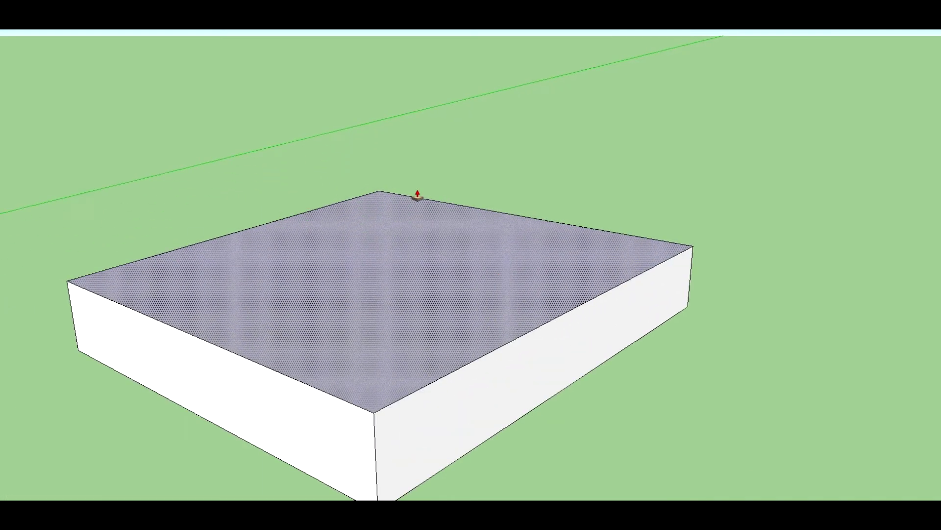
key("m")
scroll(603, 353, "down", 3)
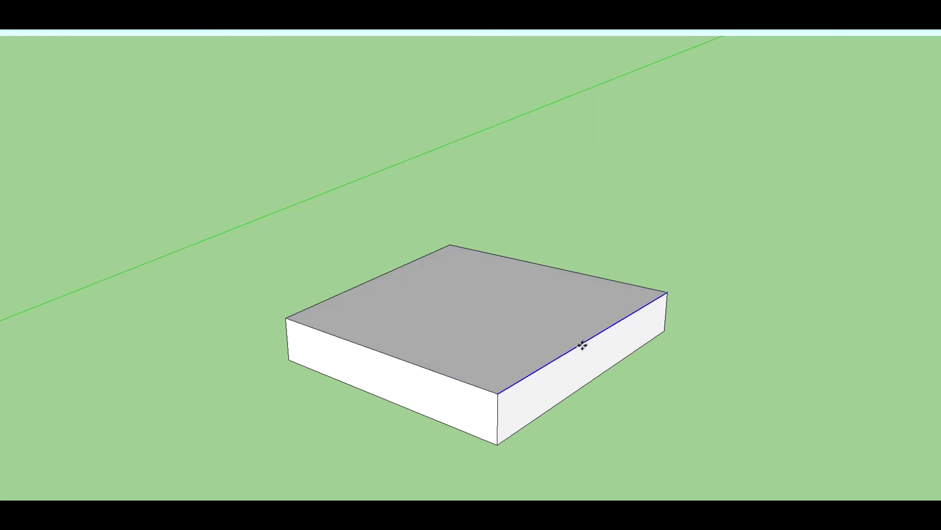
Slide the slab's top edges left and down into a slanted ramp, checking it from several angles.
middle_click_drag(640, 337, 584, 318)
scroll(586, 317, "up", 2)
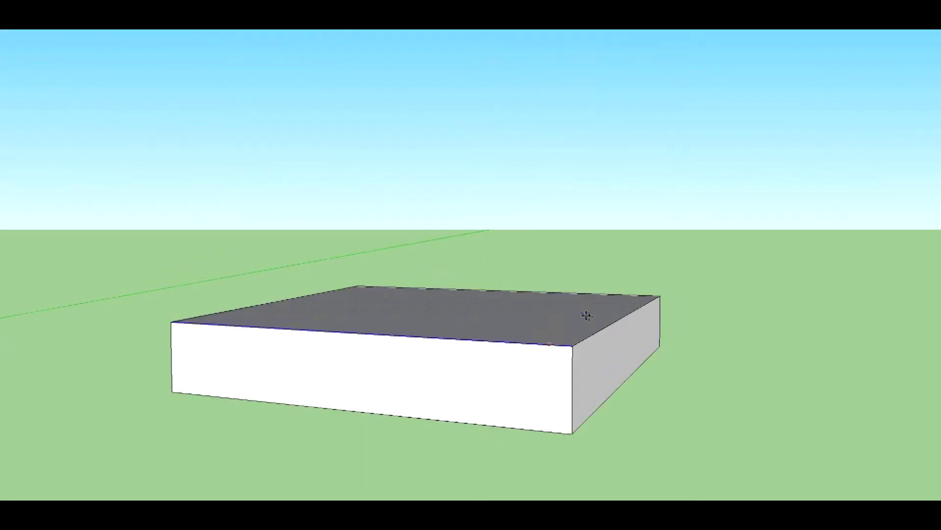
left_click_drag(610, 326, 559, 321)
middle_click_drag(559, 322, 307, 306)
left_click_drag(231, 309, 305, 333)
scroll(295, 339, "down", 3)
middle_click_drag(295, 338, 443, 428)
scroll(479, 385, "down", 2)
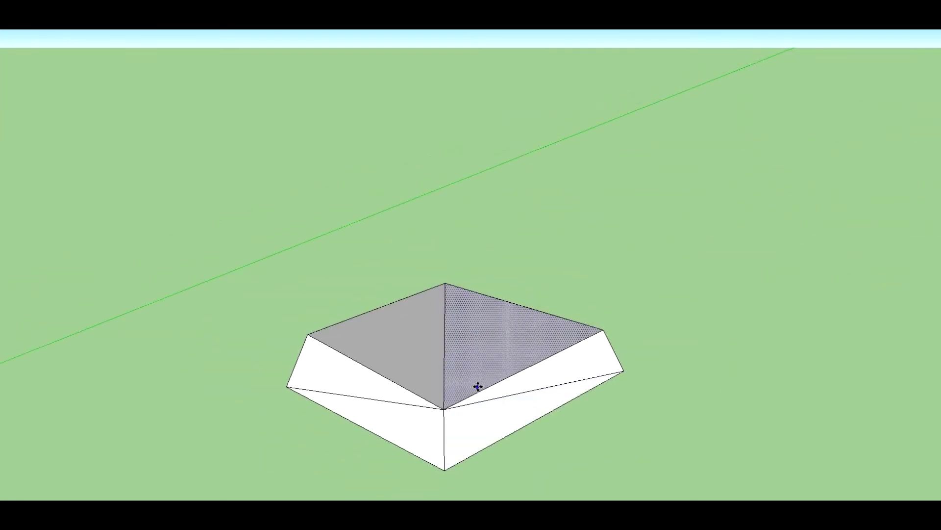
middle_click_drag(396, 403, 672, 364)
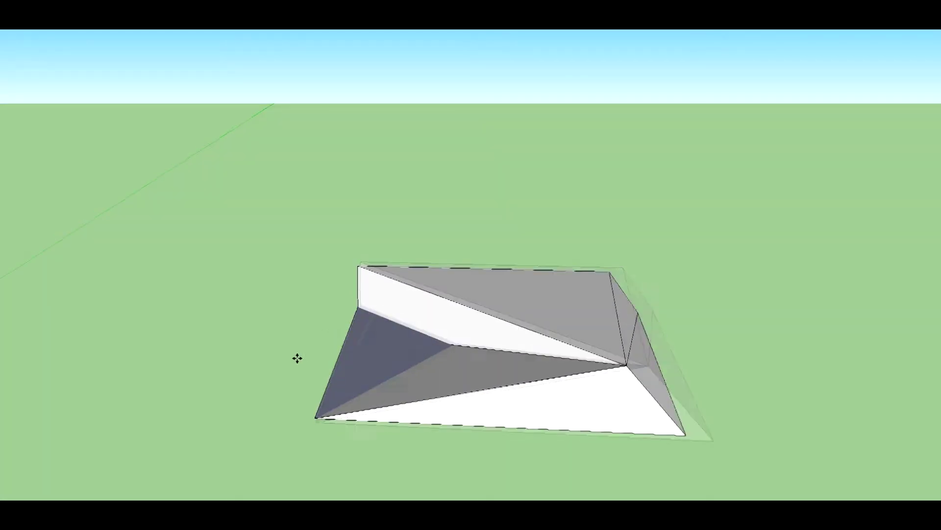
middle_click_drag(296, 358, 231, 355)
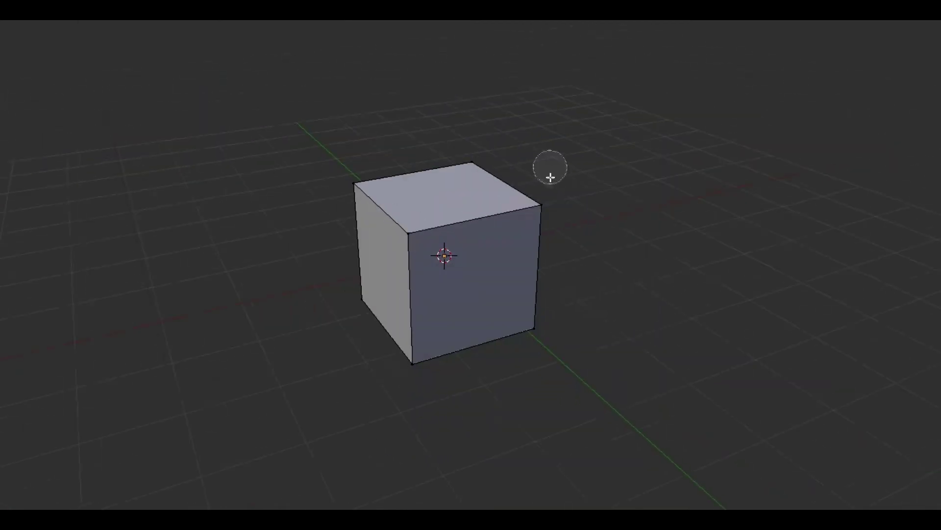
Select the cube's top four vertices and move them down along Z.
mouse_move(548, 208)
left_mouse_down()
mouse_move(408, 235)
mouse_move(368, 183)
mouse_move(471, 162)
left_mouse_up()
scroll(435, 279, "up", 4)
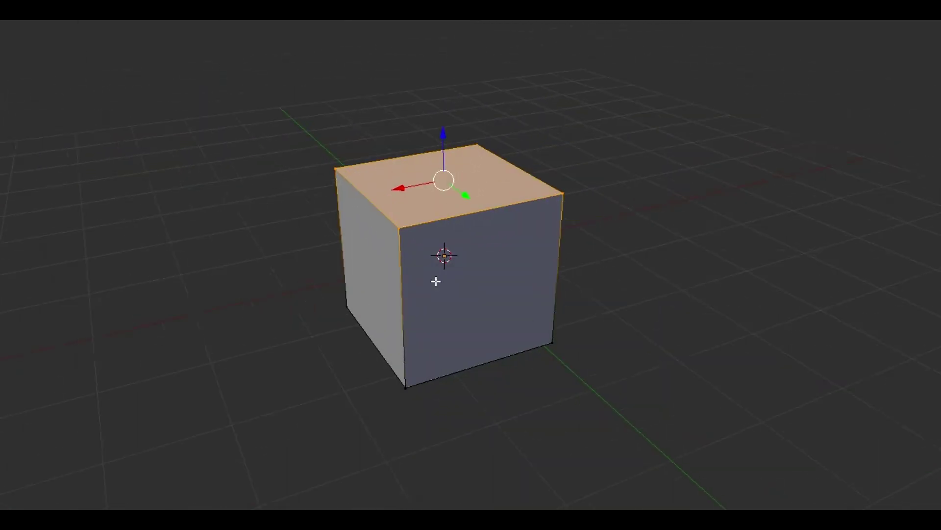
middle_click_drag(435, 280, 486, 265)
scroll(485, 264, "down", 1)
key("g")
key("z")
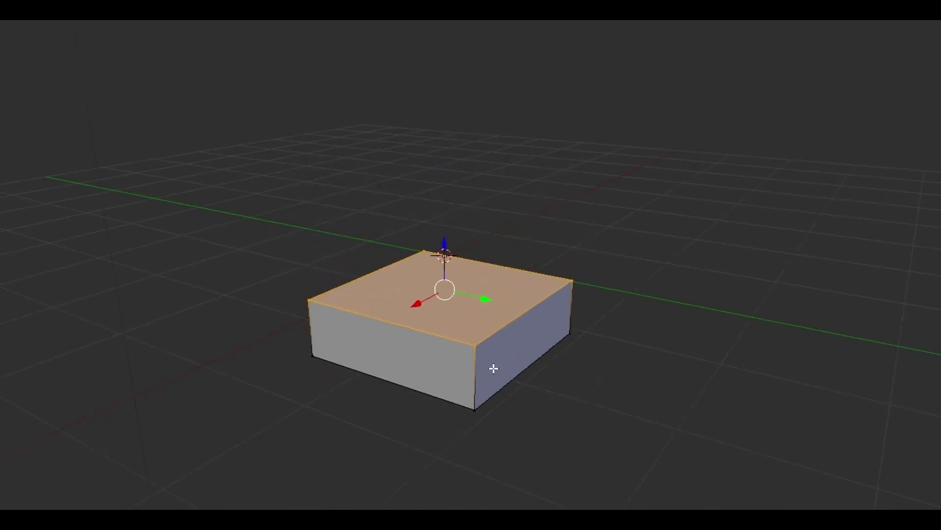
scroll(494, 368, "up", 2)
scroll(489, 383, "up", 2)
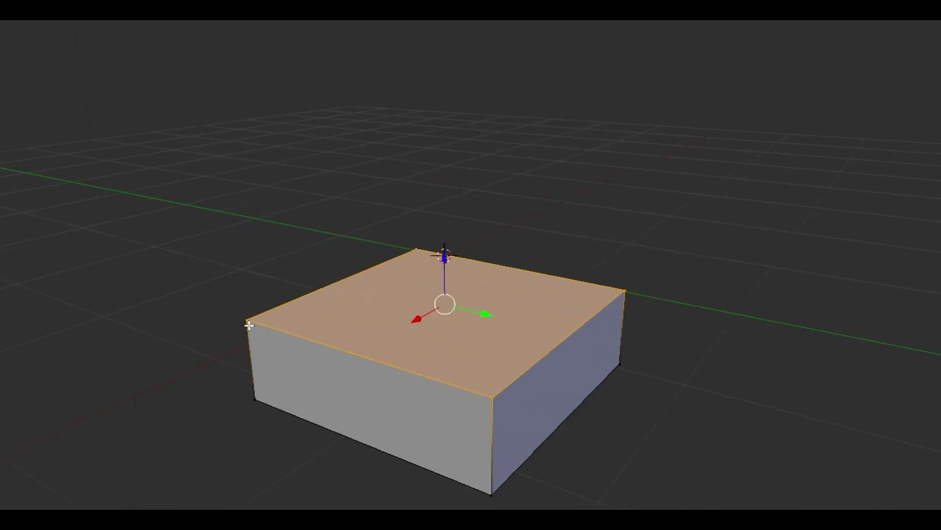
Slide the top face's front-left edge along X to slant the front face.
right_click(249, 325, "alt")
key("g")
key("y")
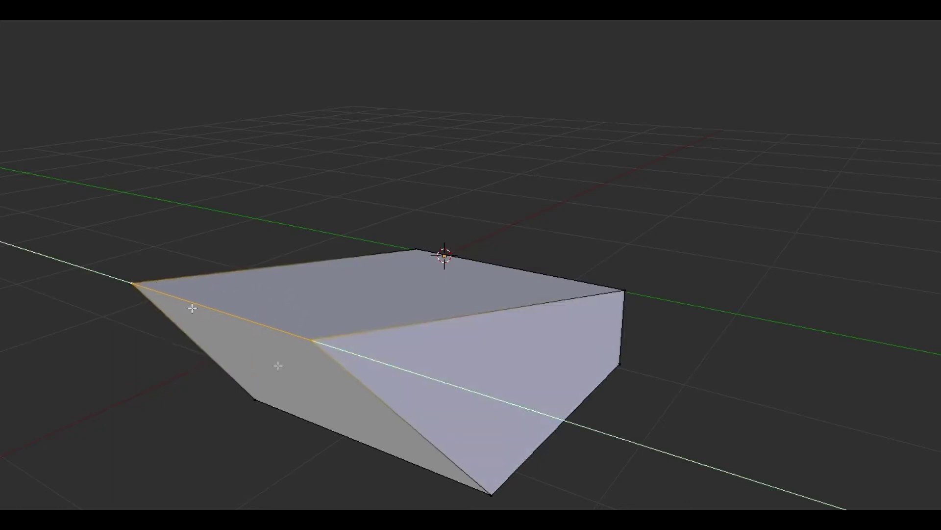
key("y")
key("z")
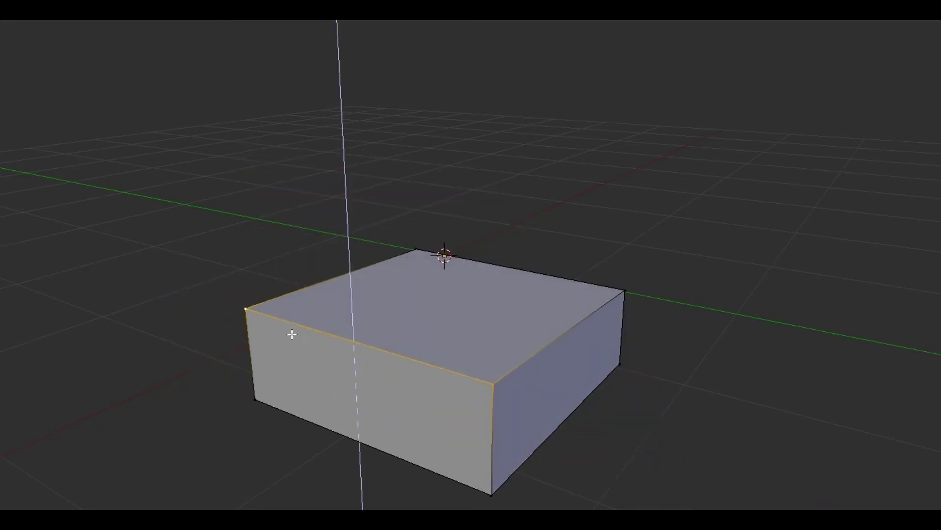
key("x")
left_click(328, 359)
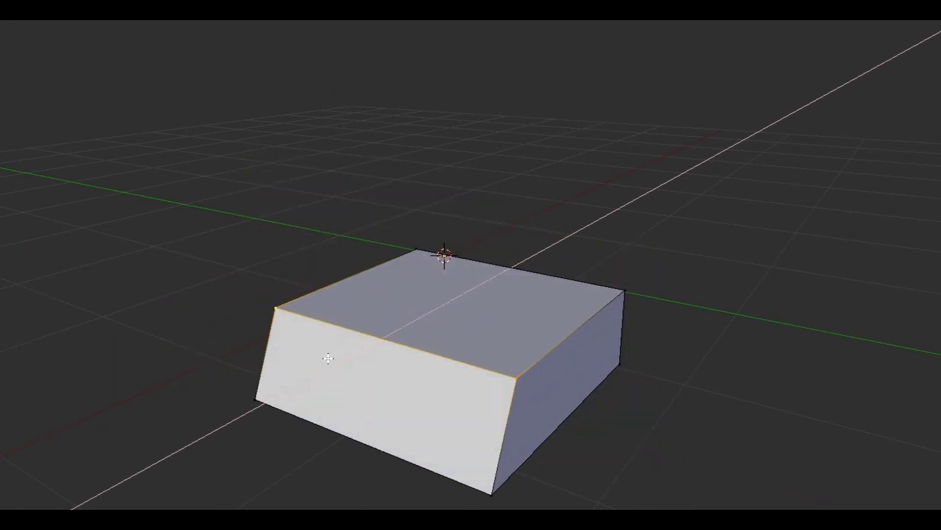
left_click(624, 302)
Slide the right top edge along Y into a sloped position.
right_click(522, 373, "alt")
key("g")
key("x")
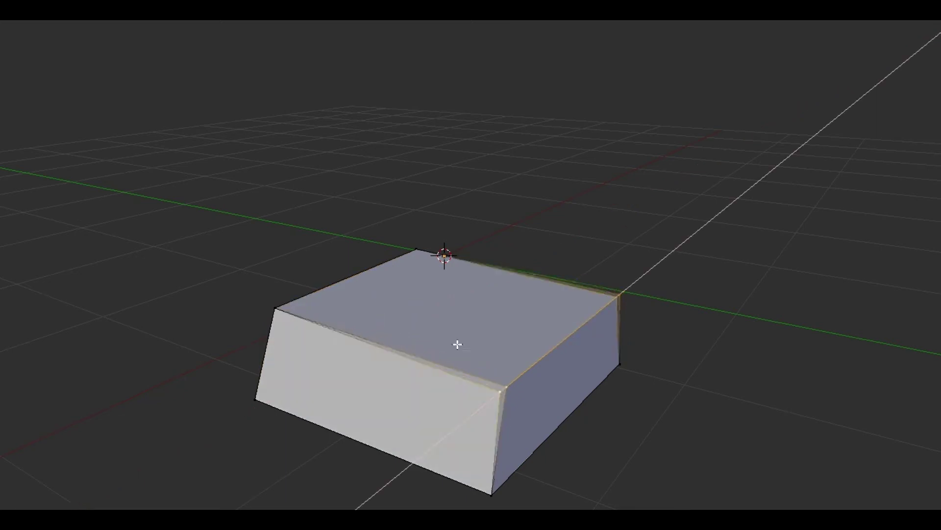
key("y")
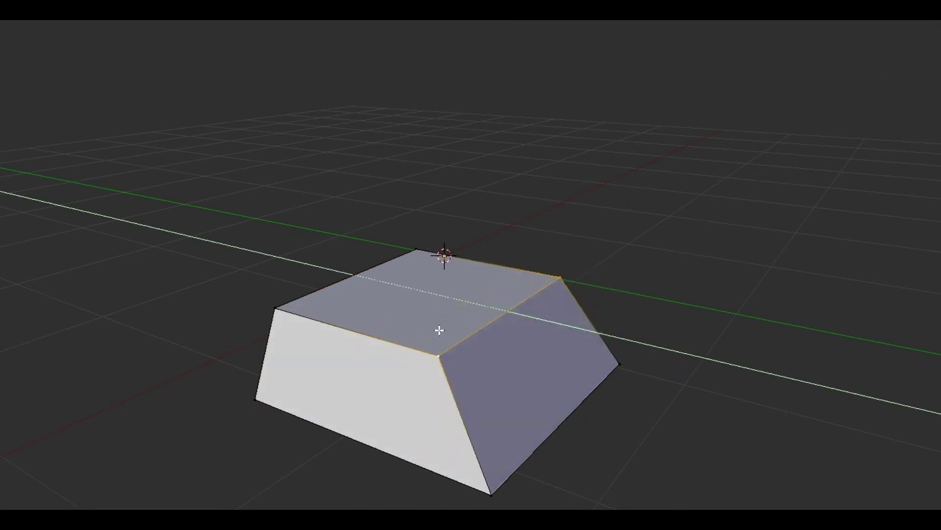
left_click(439, 330)
middle_click_drag(439, 329, 420, 384)
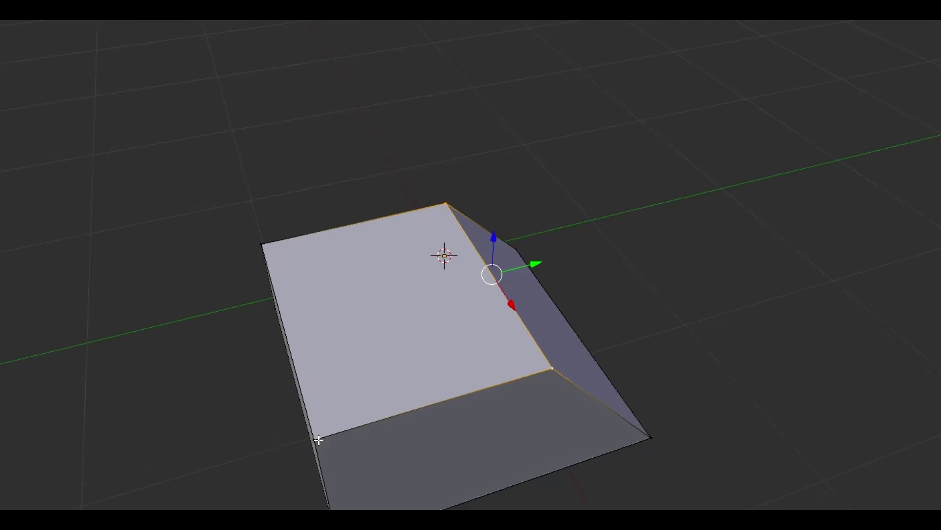
Move the top face's left edge along Y to taper that side.
right_click(287, 375)
middle_click_drag(287, 374, 397, 329)
key("g")
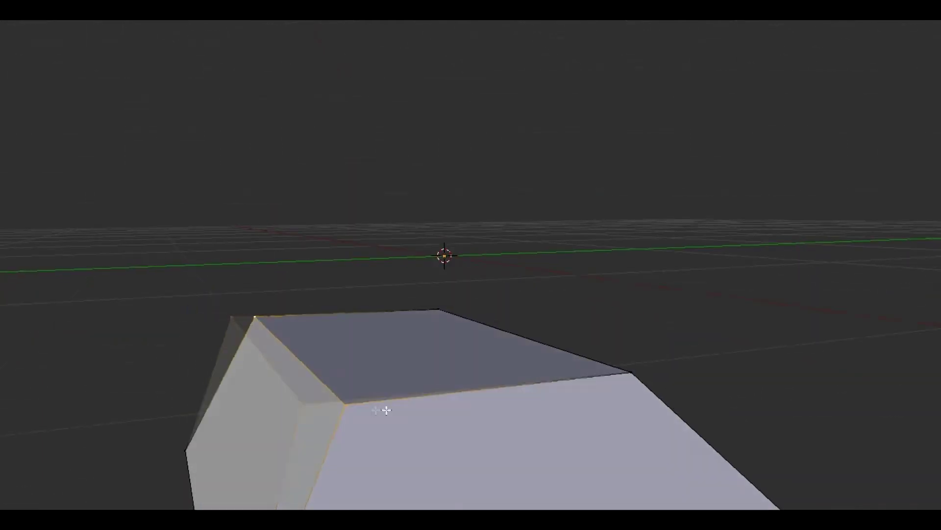
key("x")
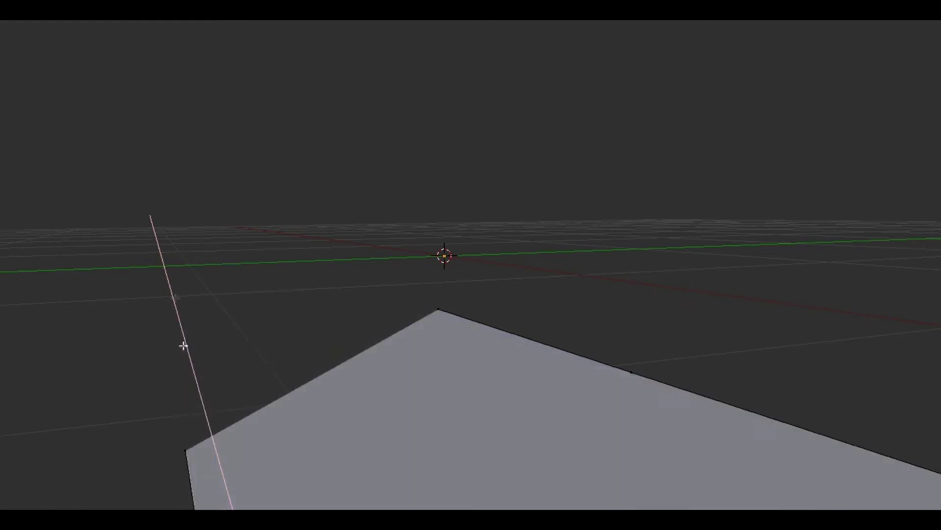
key("y")
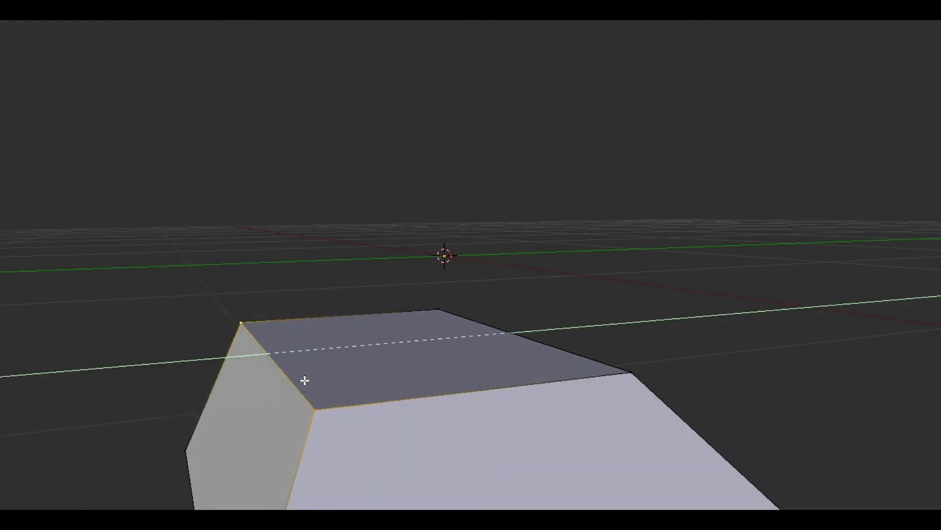
left_click(304, 381)
scroll(304, 381, "down", 3)
scroll(305, 381, "up", 3)
Move a top vertex along Z to a new height.
key("g")
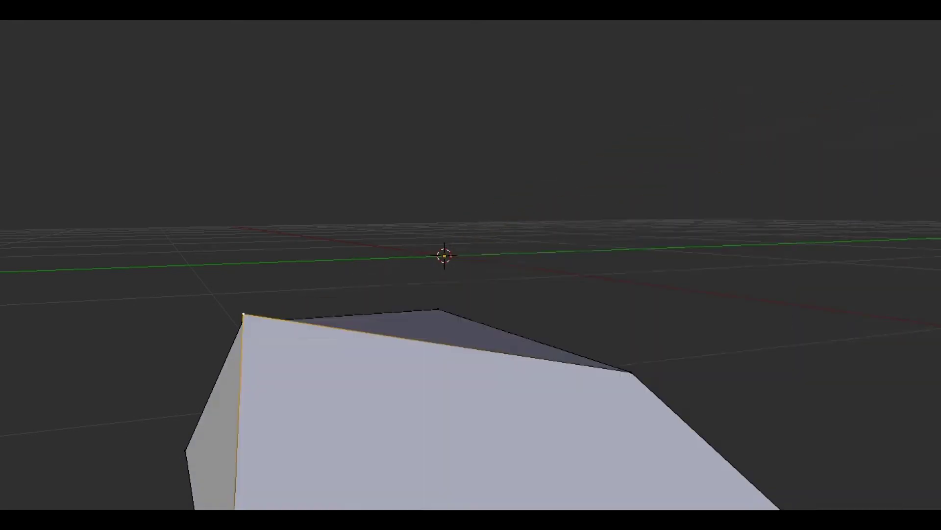
right_click(316, 353)
scroll(315, 353, "down", 2)
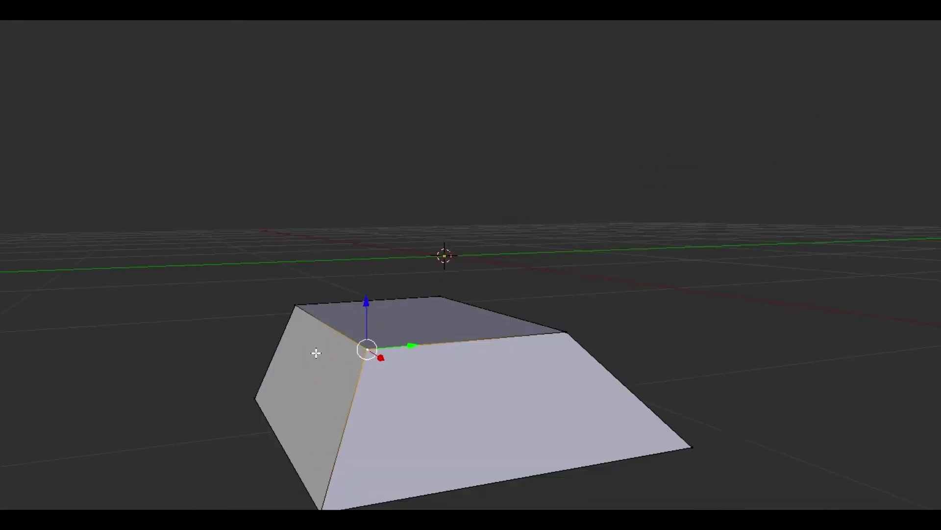
middle_click_drag(315, 353, 433, 439)
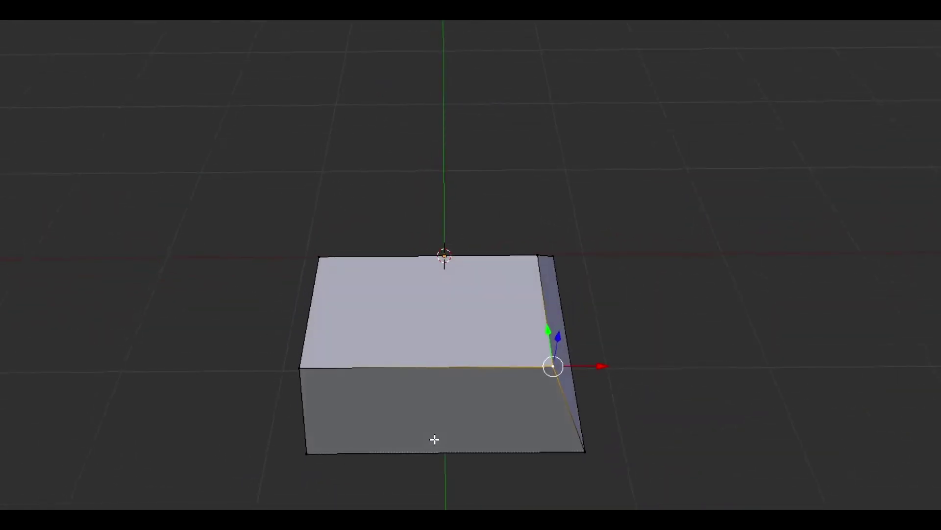
scroll(365, 416, "up", 3)
key("y")
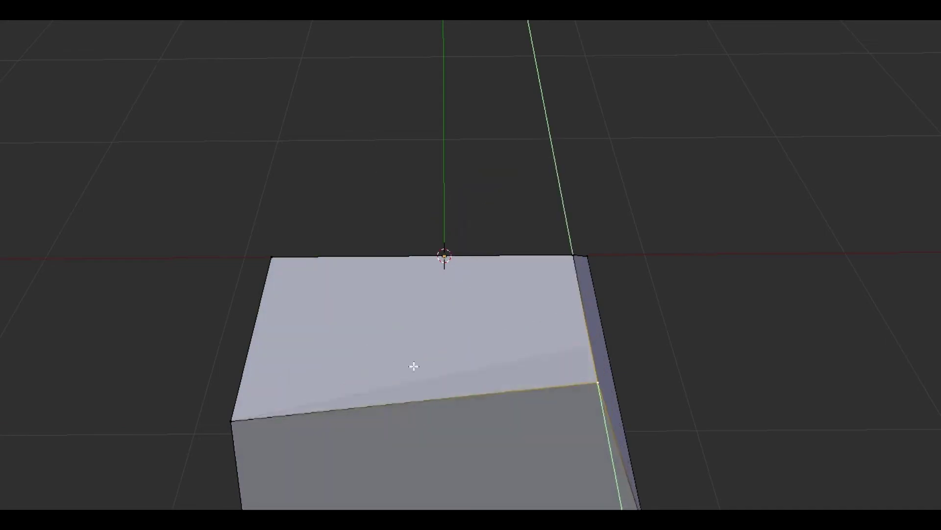
key("z")
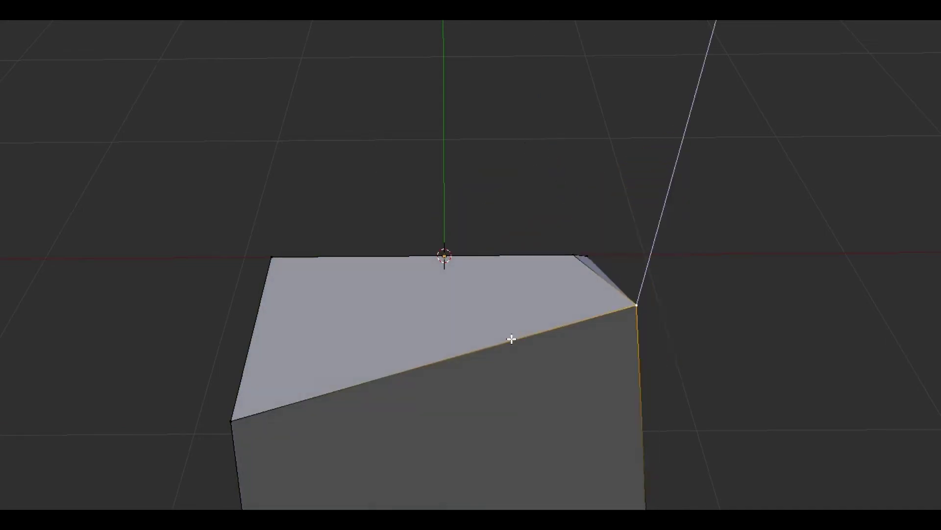
left_click(510, 336)
Move the top-left corner vertex across the block and inspect the top face.
middle_click_drag(511, 336, 261, 272)
key("g")
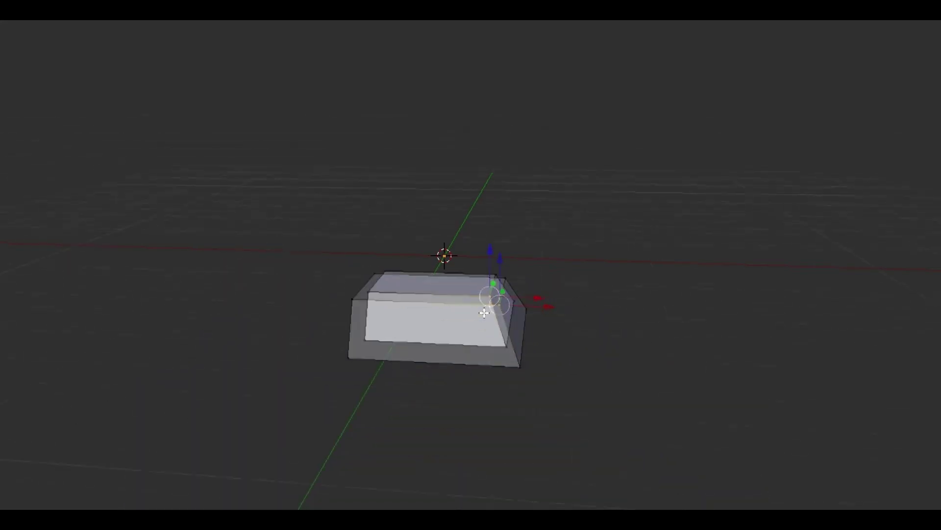
scroll(481, 309, "up", 5)
middle_click_drag(481, 309, 681, 375)
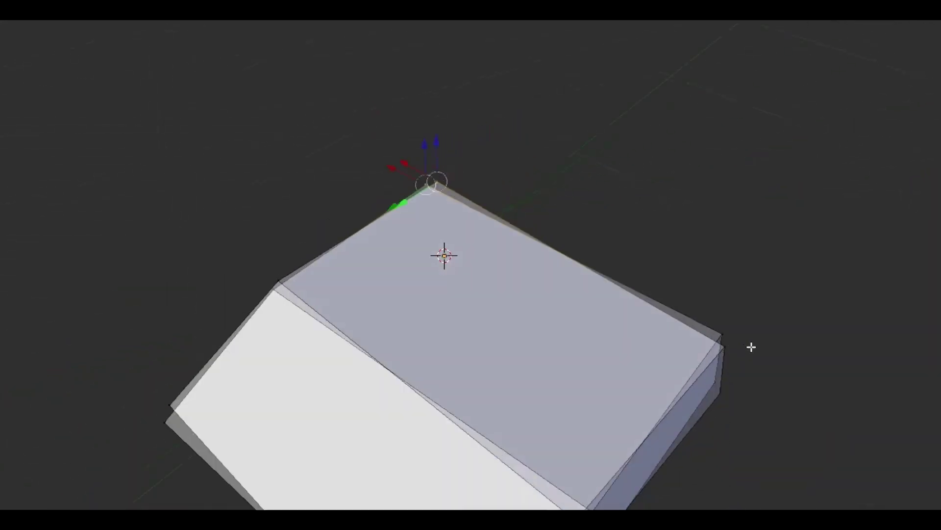
middle_click_drag(750, 347, 627, 473)
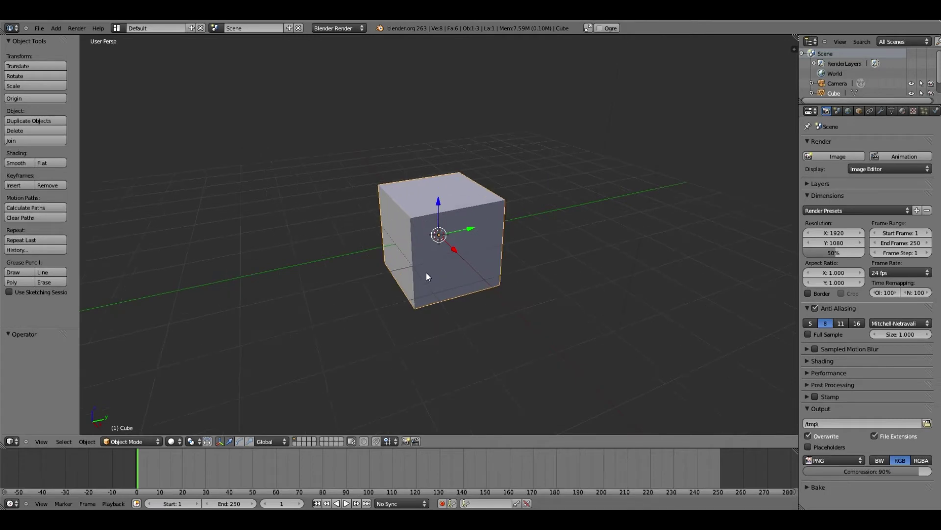
Zoom out on the default cube in the new scene.
scroll(424, 279, "down", 3)
Orbit to reveal the camera and collapse the timeline to its header.
middle_click_drag(427, 278, 225, 249)
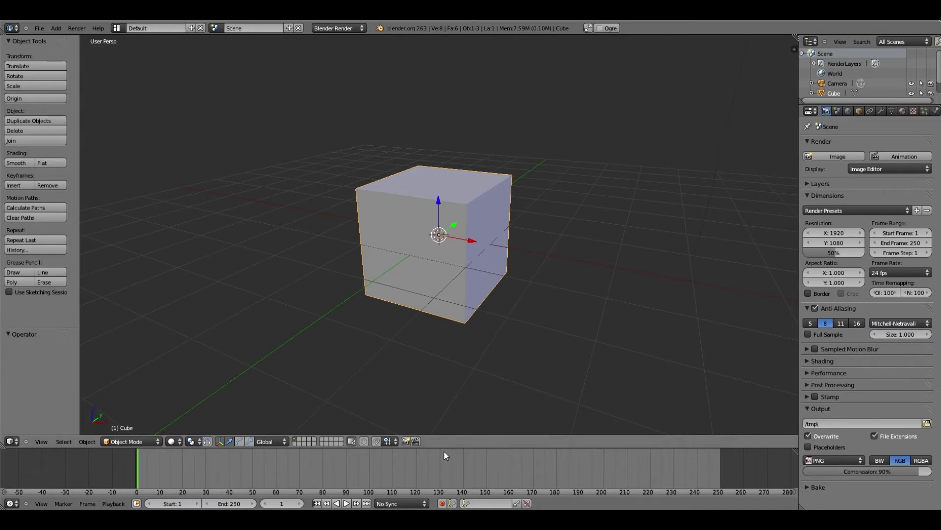
left_click_drag(440, 447, 440, 495)
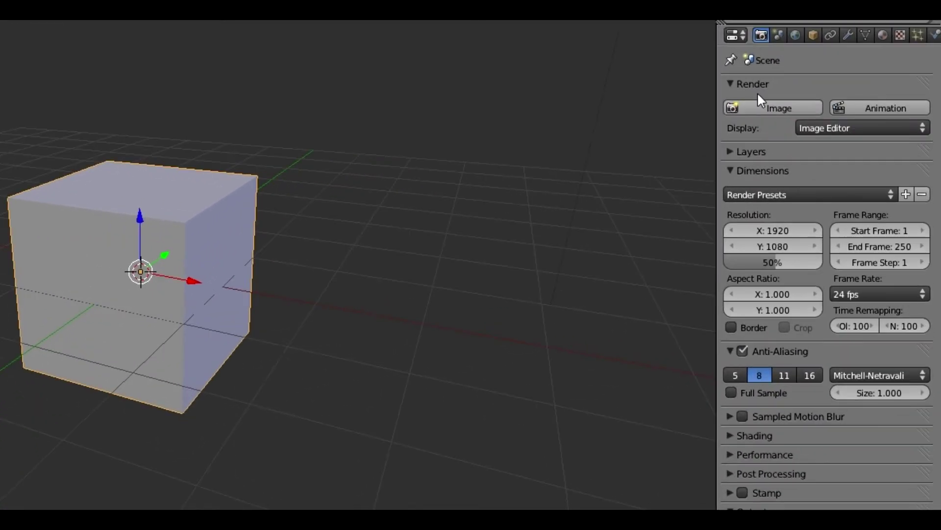
Browse the Properties tabs from Scene through to the cube's Material settings.
left_click(778, 35)
left_click(796, 36)
left_click(813, 35)
left_click(830, 35)
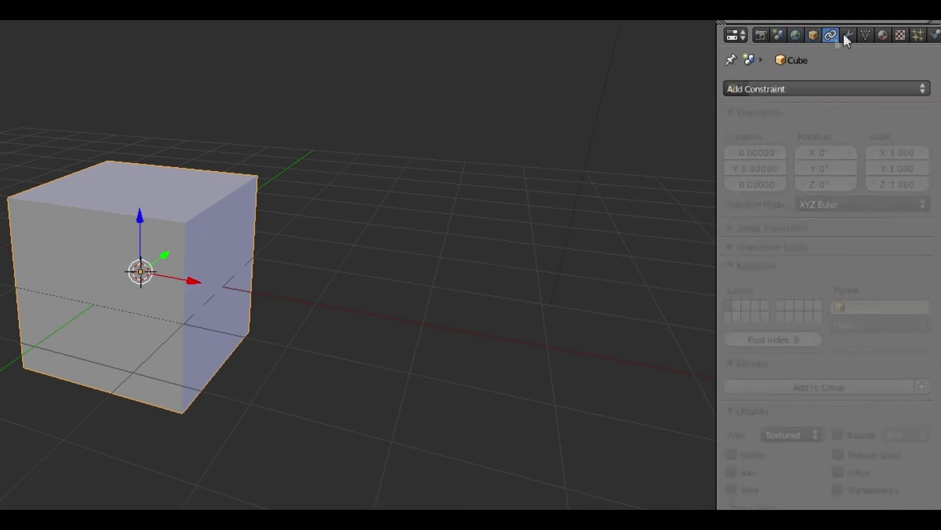
left_click(848, 35)
left_click(865, 35)
left_click(881, 34)
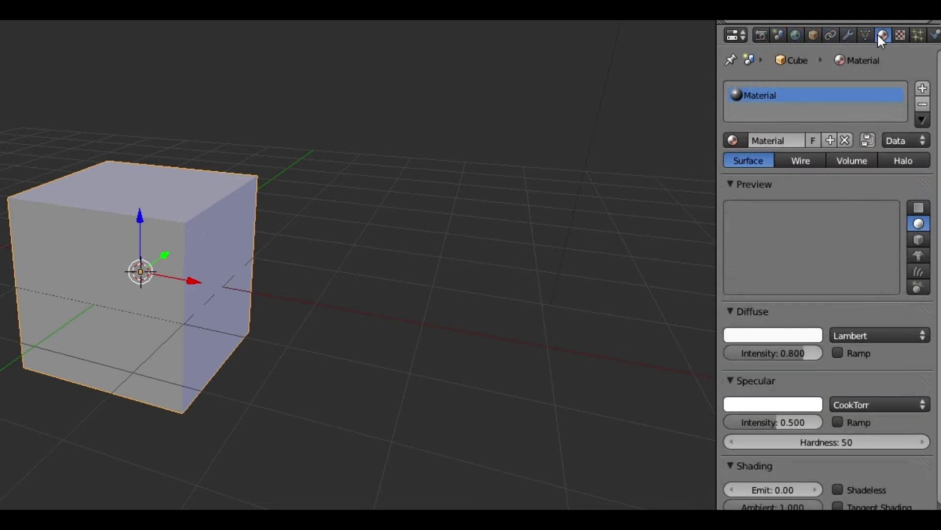
Try red, yellow-green and blue-violet diffuse colours, settling on near-white (0.800, 0.770, 0.792).
left_click(788, 336)
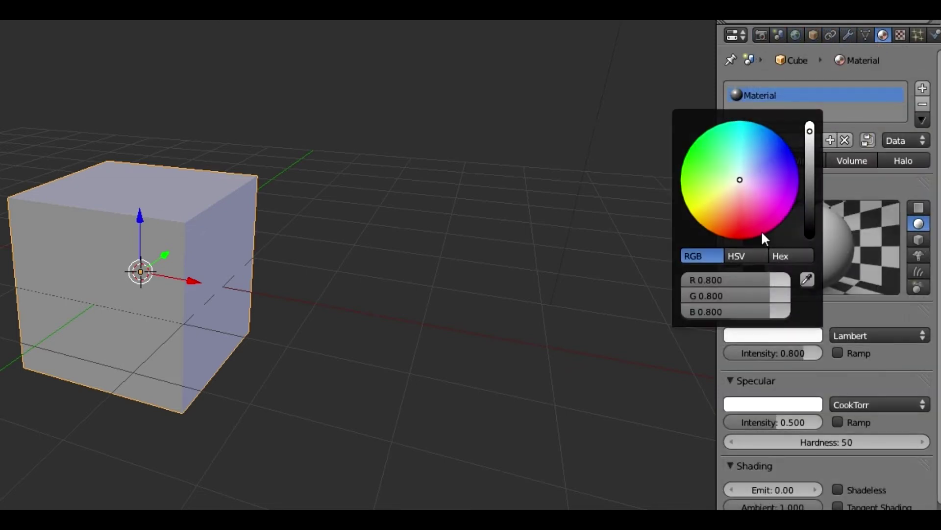
left_click_drag(761, 230, 738, 241)
left_click_drag(765, 210, 787, 168)
left_click_drag(782, 96, 741, 180)
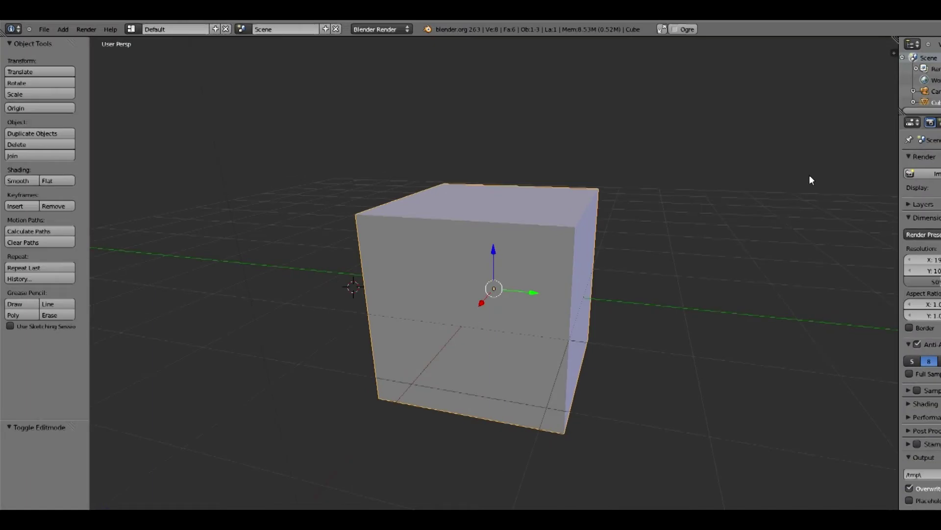
left_click(44, 29)
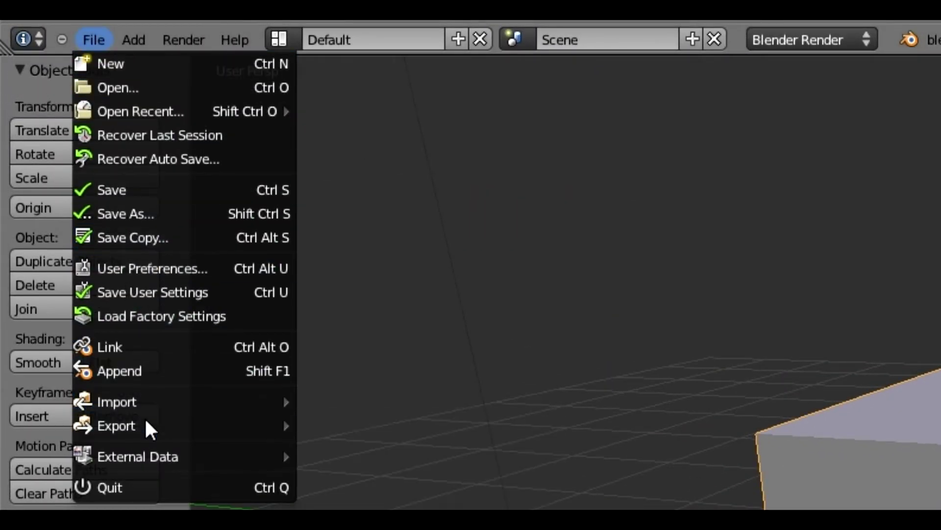
left_click(128, 39)
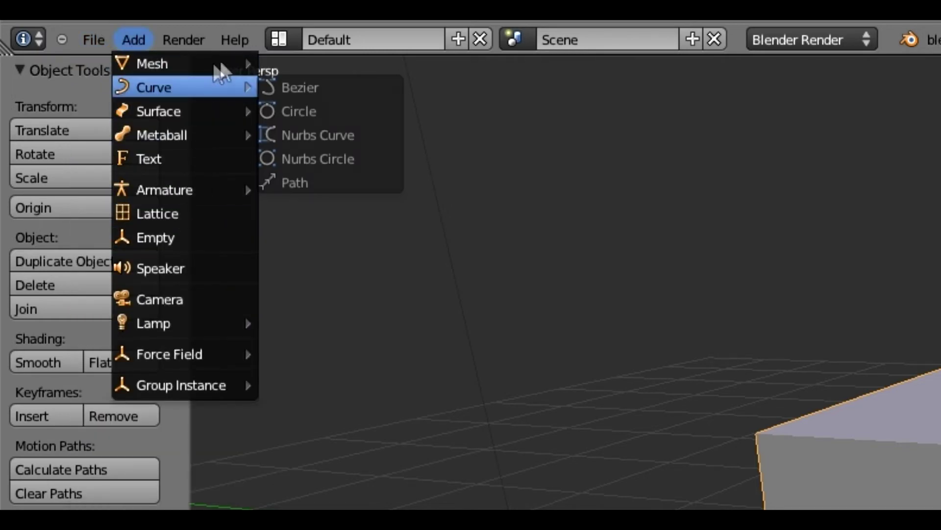
mouse_move(211, 63)
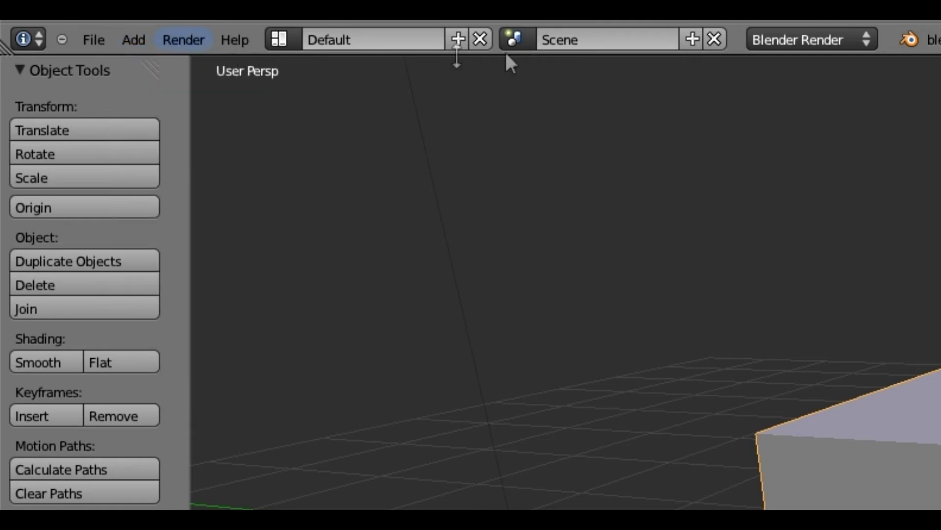
Enter Edit Mode and add two centred loop cuts around the cube.
key("Tab")
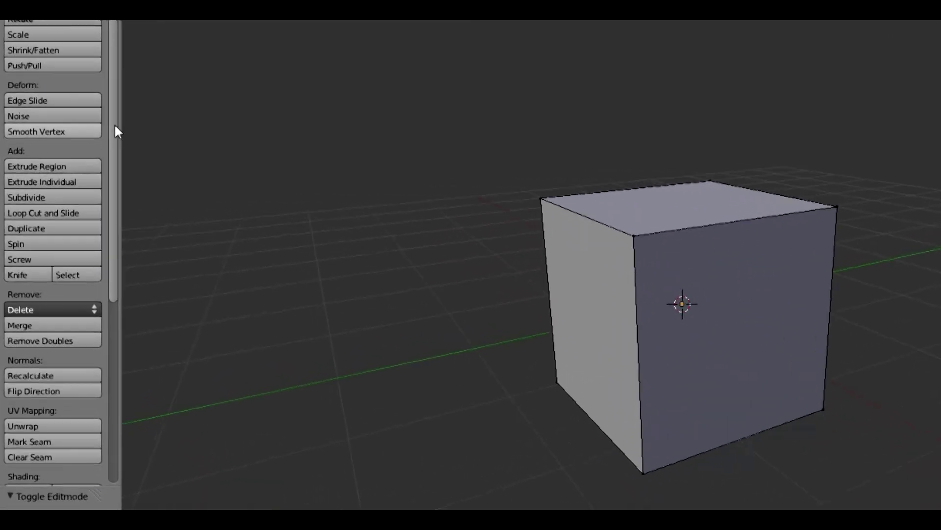
scroll(110, 141, "up", 5)
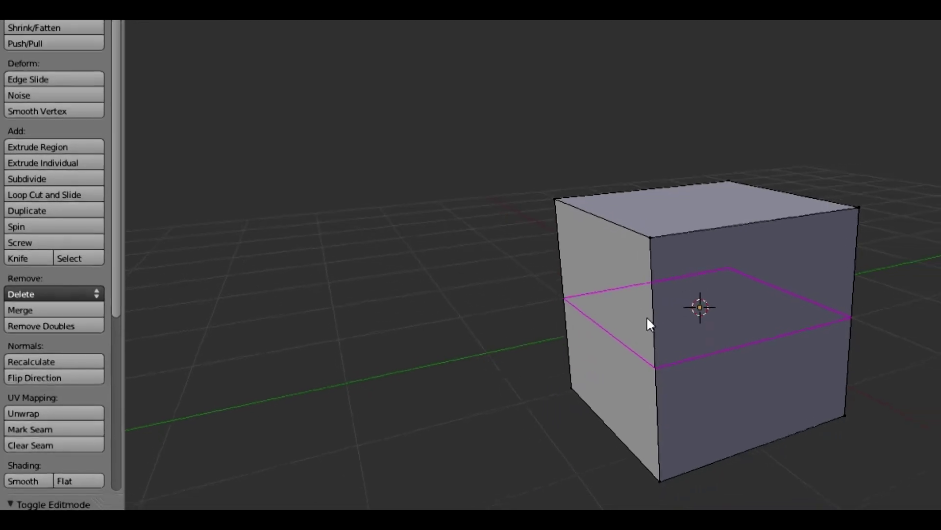
scroll(696, 333, "up", 4)
scroll(602, 307, "down", 2)
scroll(602, 308, "up", 18)
scroll(602, 308, "down", 16)
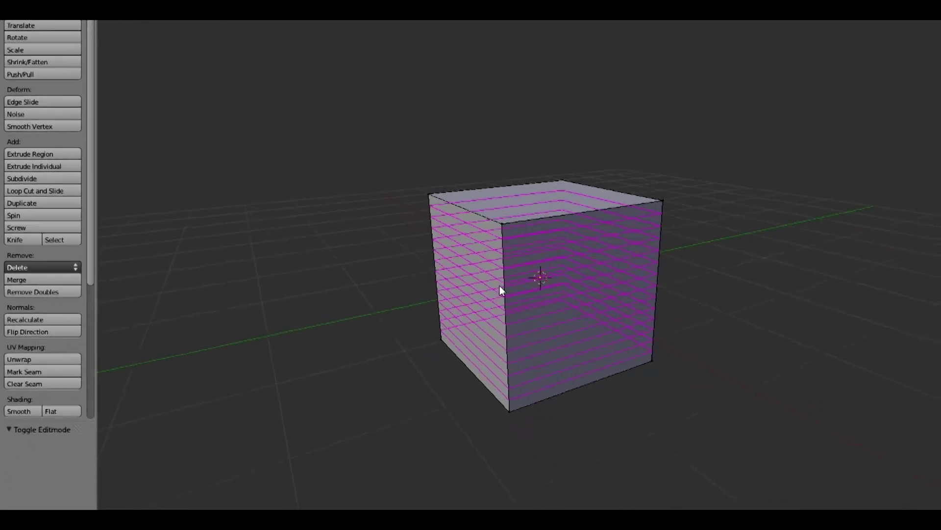
scroll(473, 280, "down", 3)
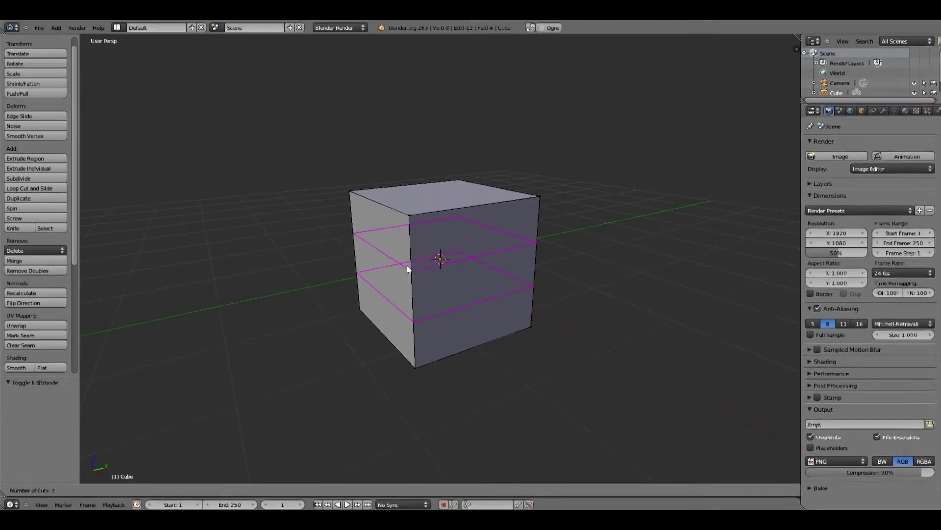
left_click(406, 265)
right_click(536, 251)
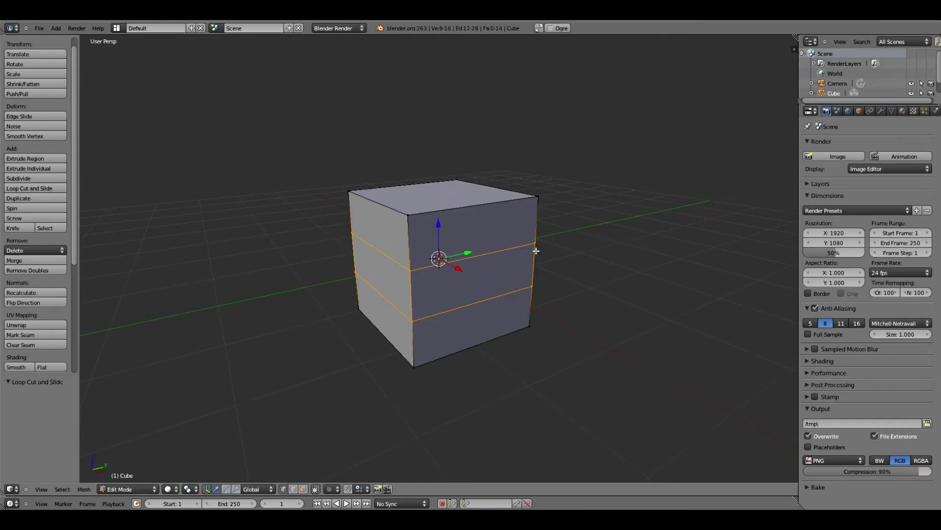
Extrude the middle strip of the right face along Y into a long box.
right_click(532, 289, "shift")
scroll(528, 287, "down", 2)
middle_click_drag(523, 286, 436, 275)
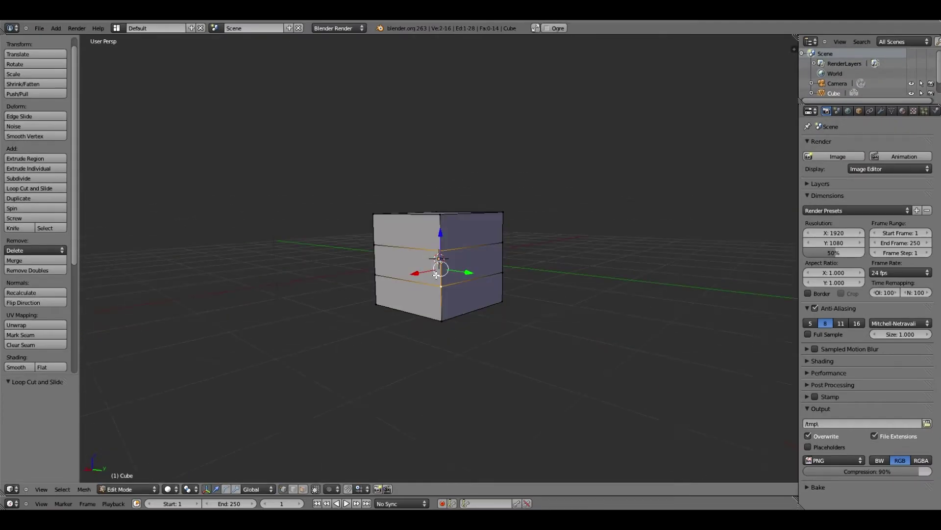
right_click(500, 269)
key("e")
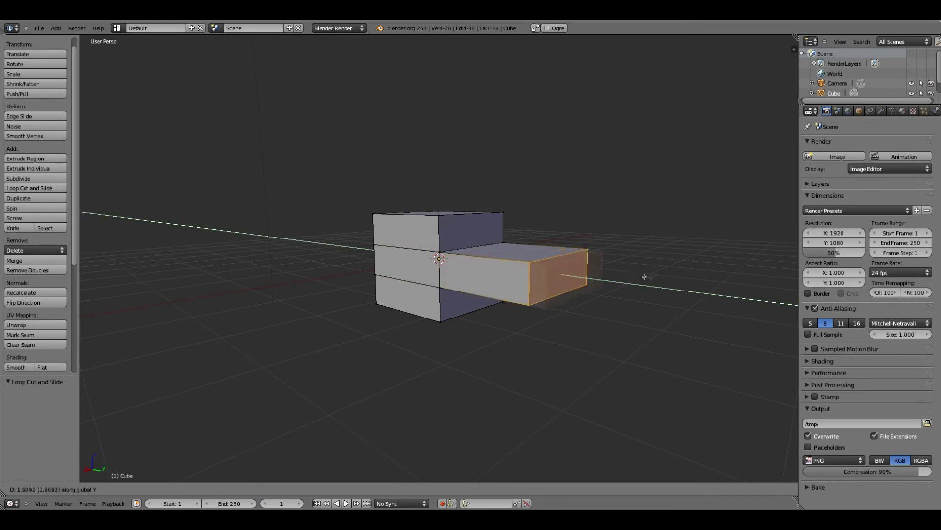
left_click(620, 263)
scroll(433, 273, "up", 2)
middle_click_drag(433, 273, 477, 281)
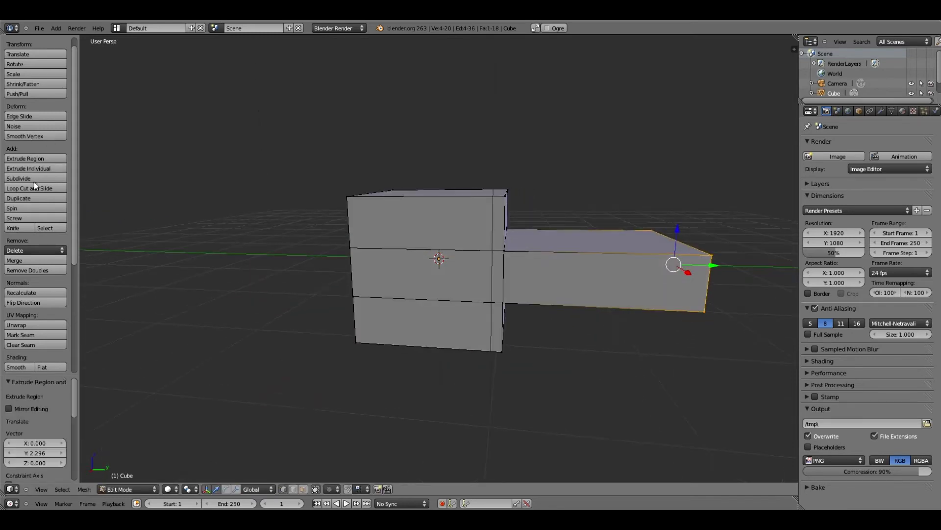
Slice the top strip with 16 loop cuts, then toggle out of and back into Edit Mode.
left_click(34, 190)
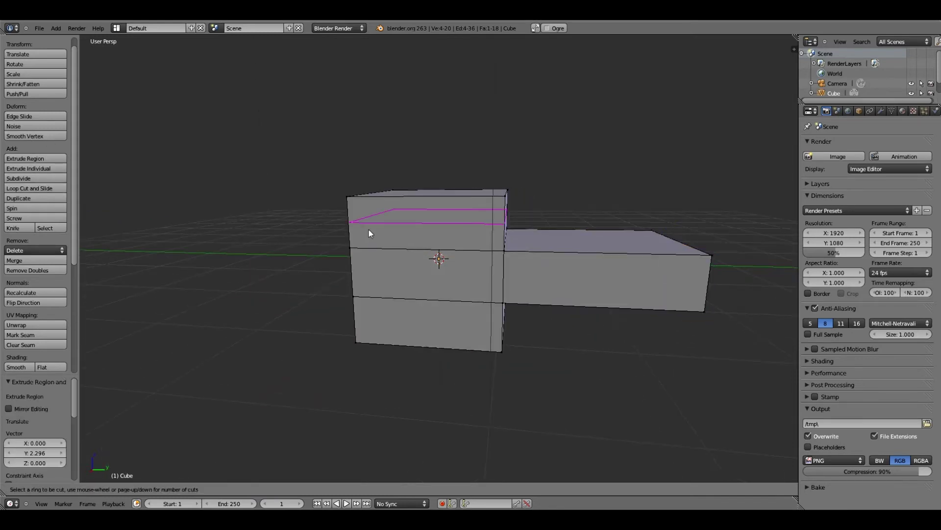
scroll(343, 231, "up", 7)
scroll(343, 230, "up", 8)
left_click(343, 230)
scroll(343, 230, "up", 5)
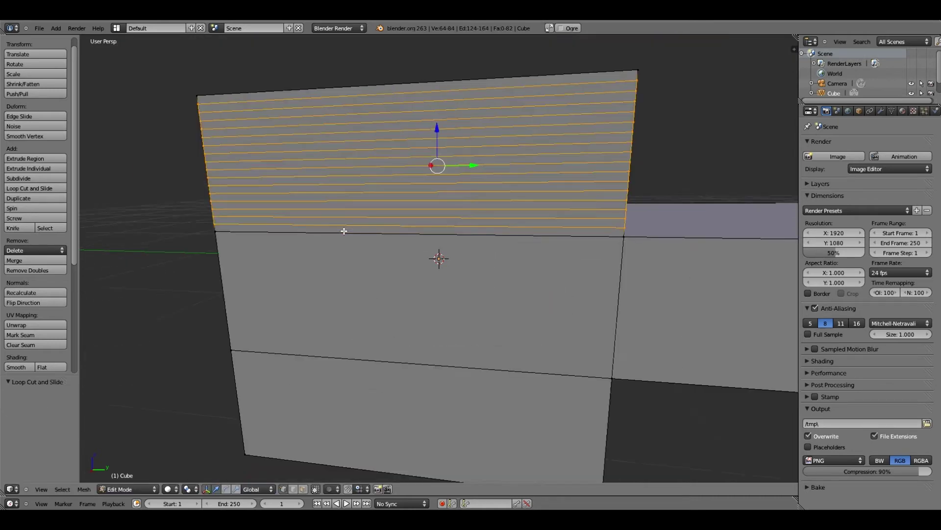
scroll(343, 230, "down", 3)
middle_click_drag(343, 231, 436, 189)
key("Tab")
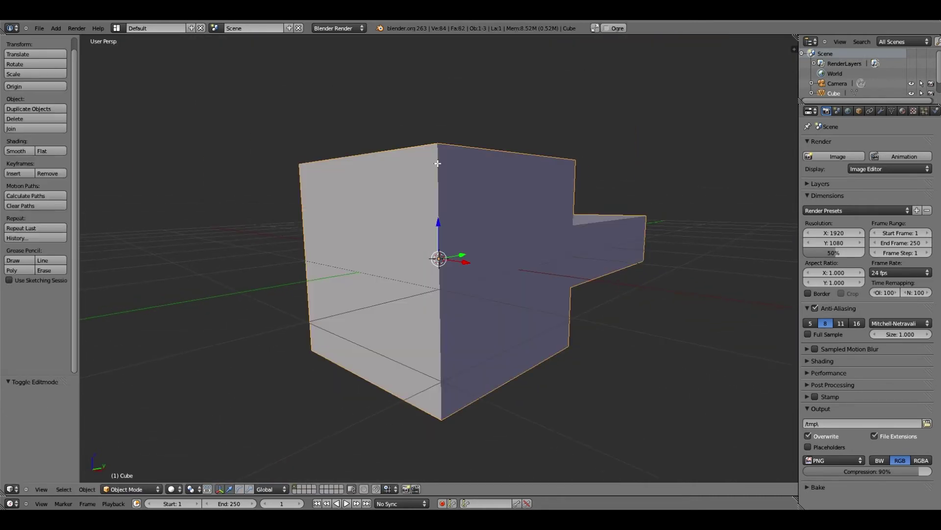
key("Tab")
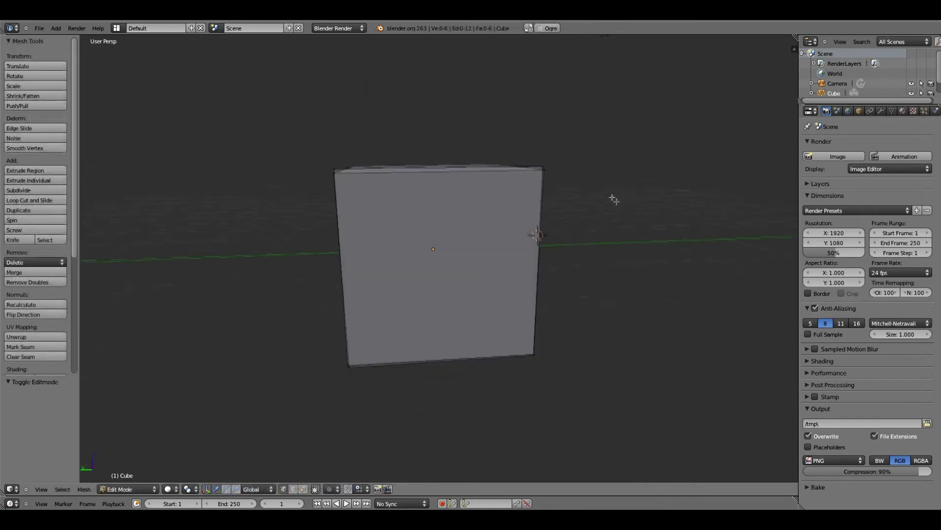
Try dragging the cube's top corner vertices out of shape, cancelling each move.
middle_click_drag(611, 199, 374, 222)
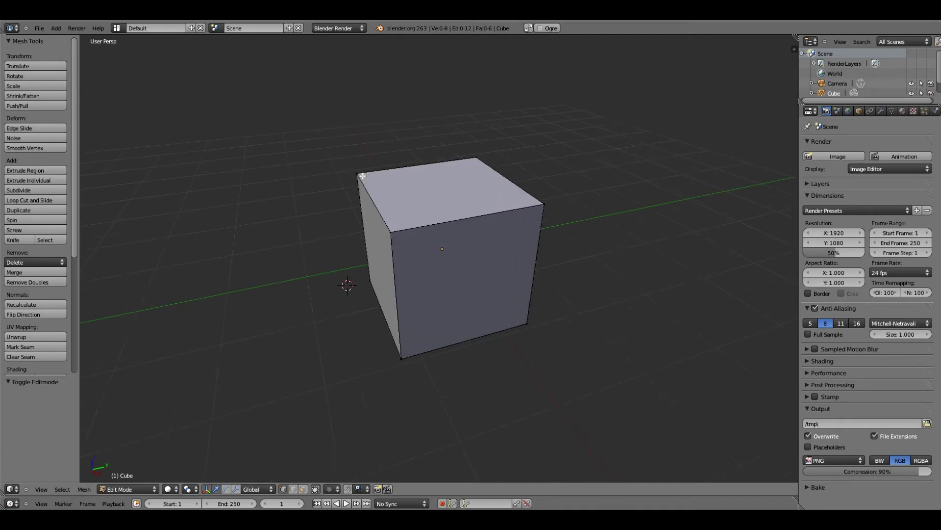
right_click_drag(534, 210, 542, 156)
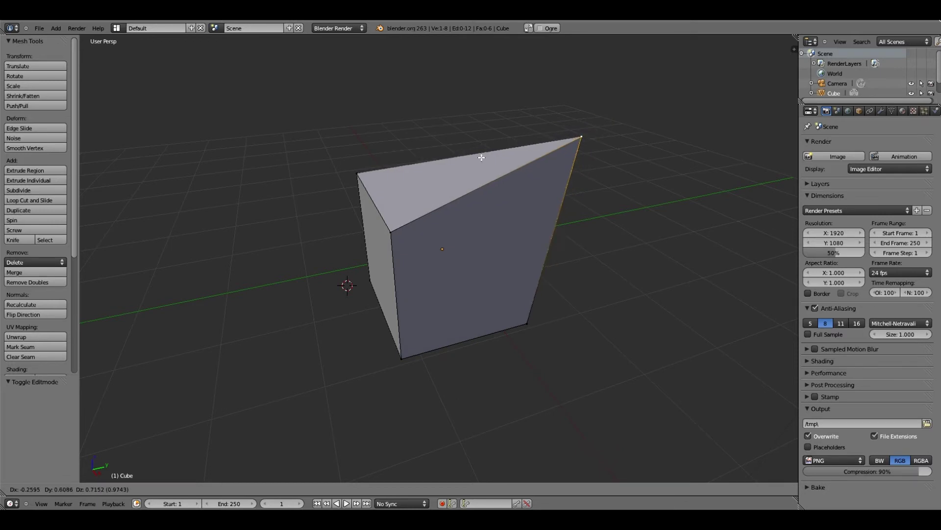
key("Escape")
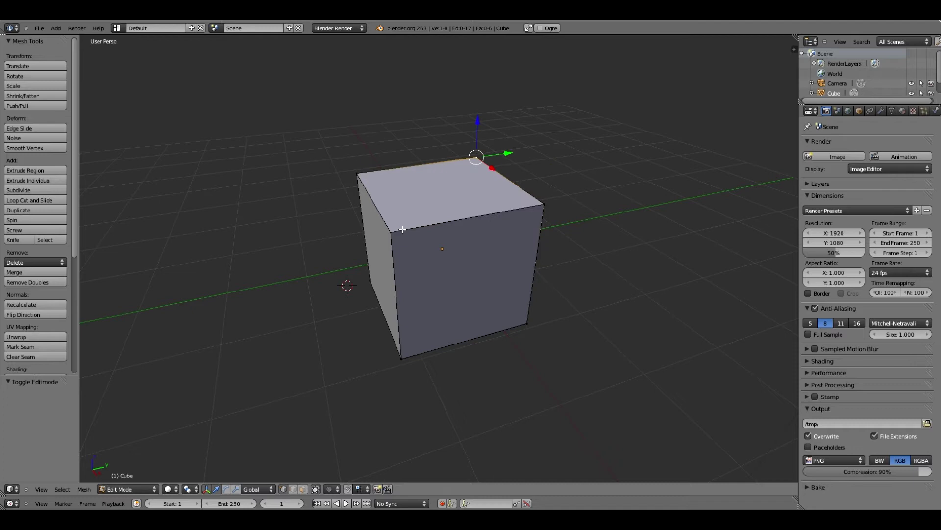
right_click(542, 203, "shift")
right_click(477, 159, "shift")
scroll(420, 212, "up", 1)
key("a")
middle_click_drag(451, 267, 377, 248)
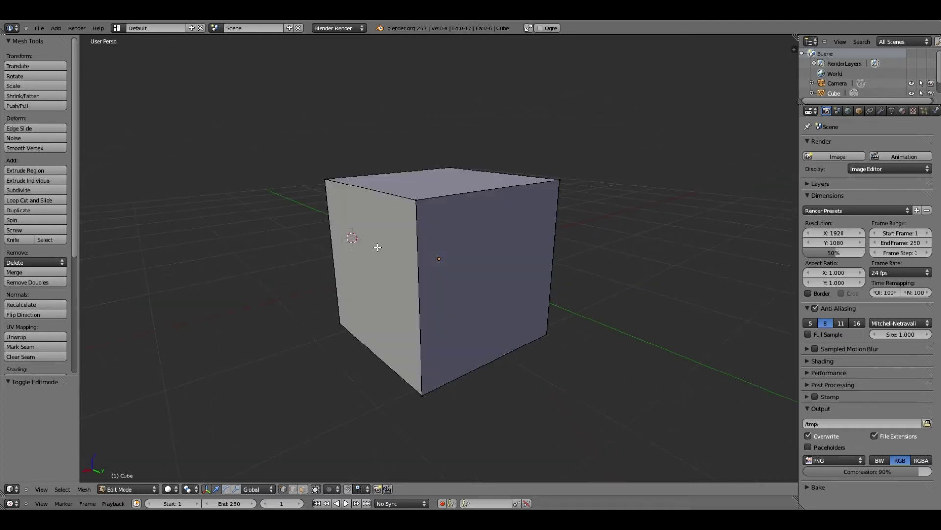
scroll(420, 203, "up", 1)
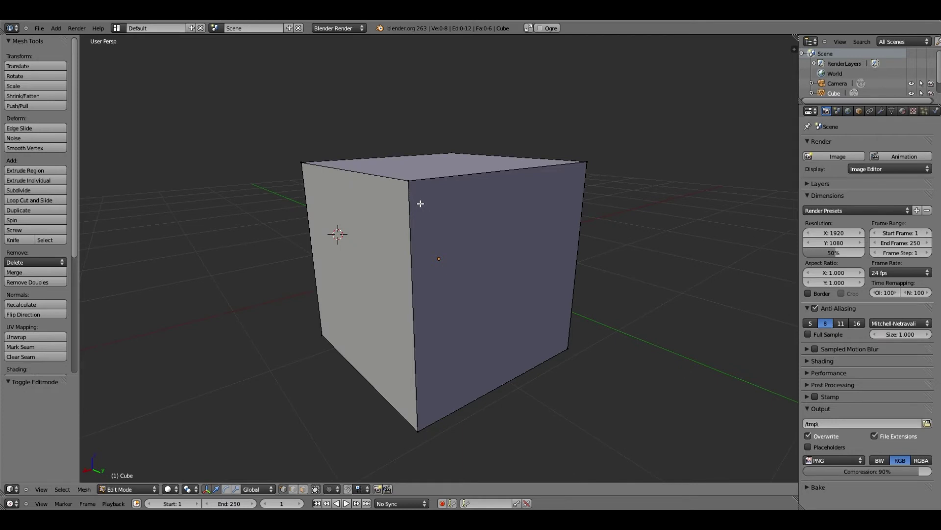
scroll(420, 203, "down", 1)
right_click_drag(421, 203, 403, 247)
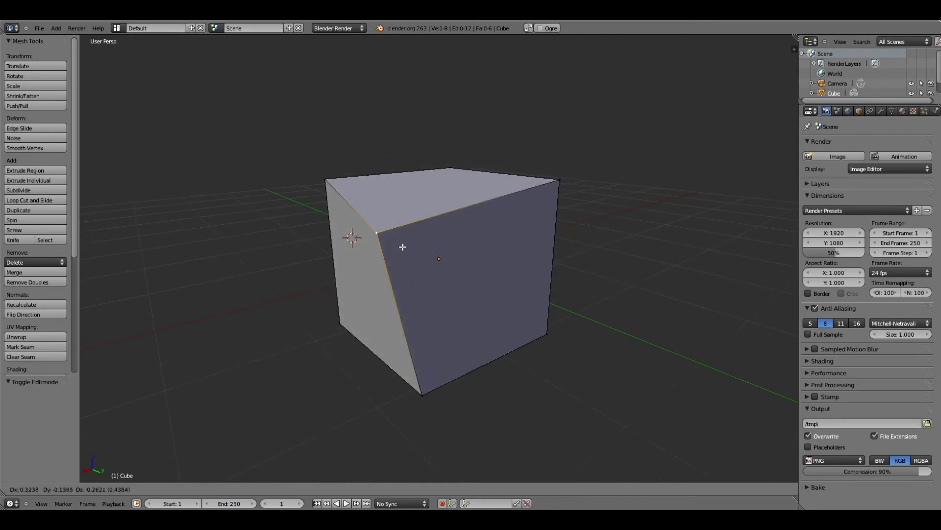
key("Escape")
Switch to edge selection and test moving an edge, the right face and the top face, cancelling each.
left_click(303, 488)
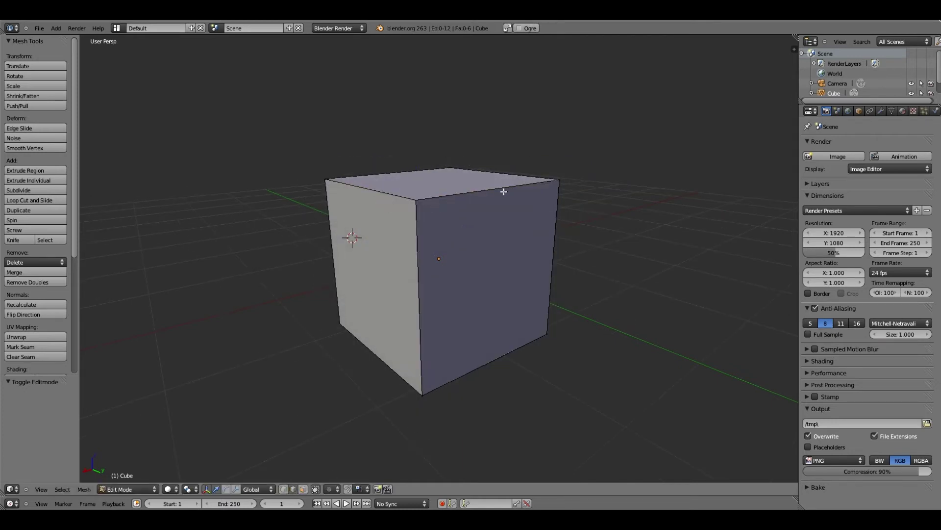
key("g")
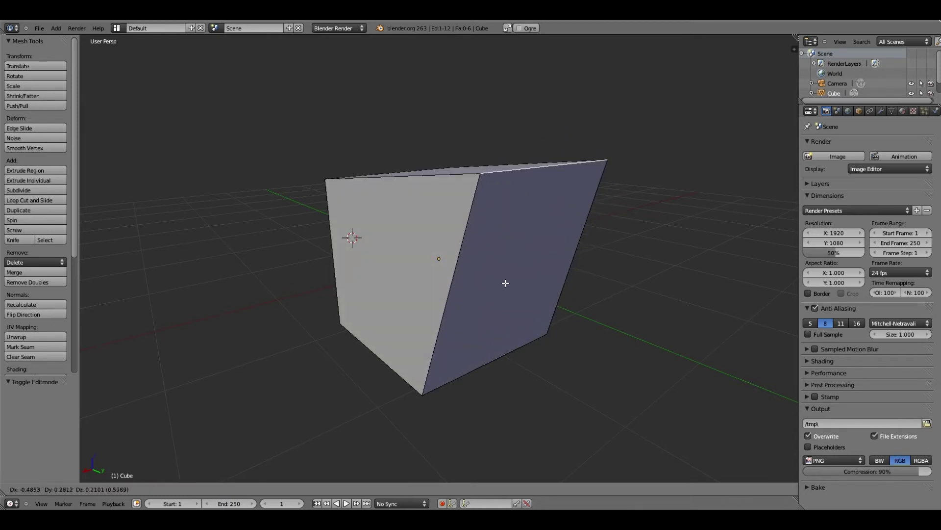
key("Escape")
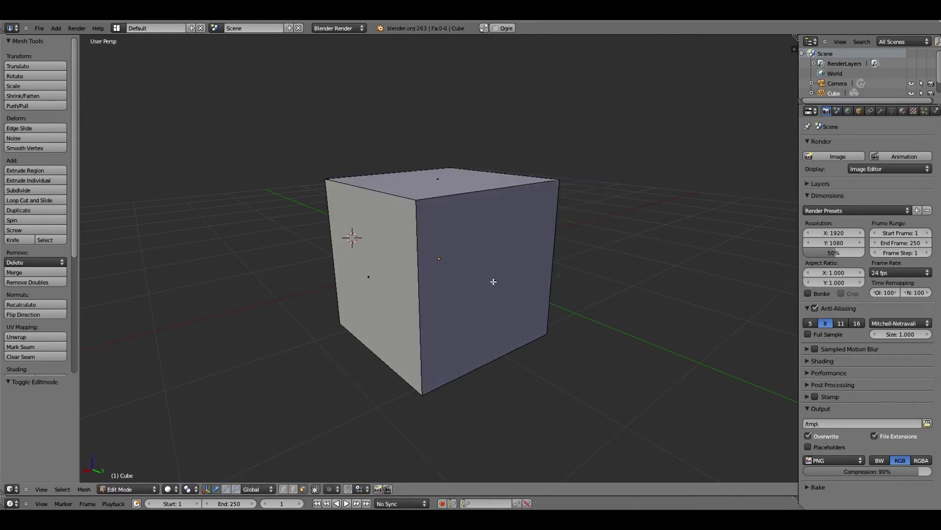
right_click(494, 282)
key("g")
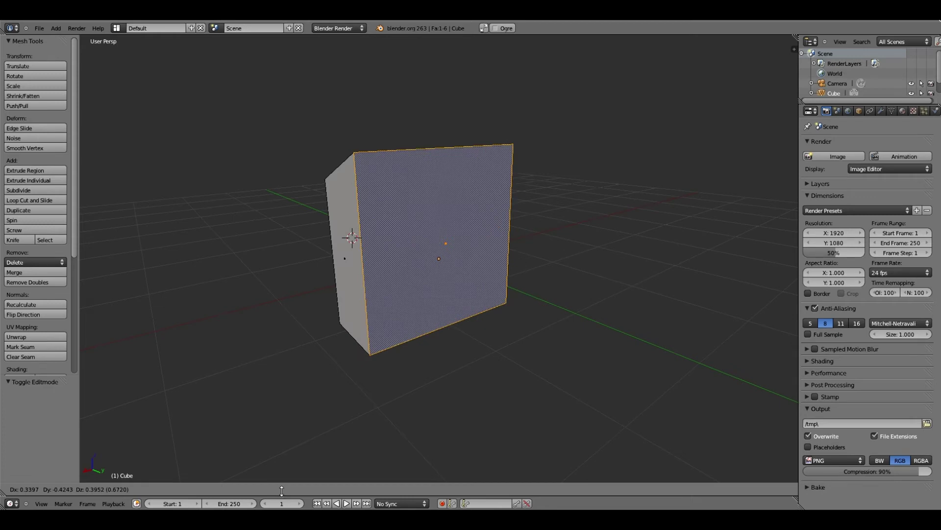
key("Escape")
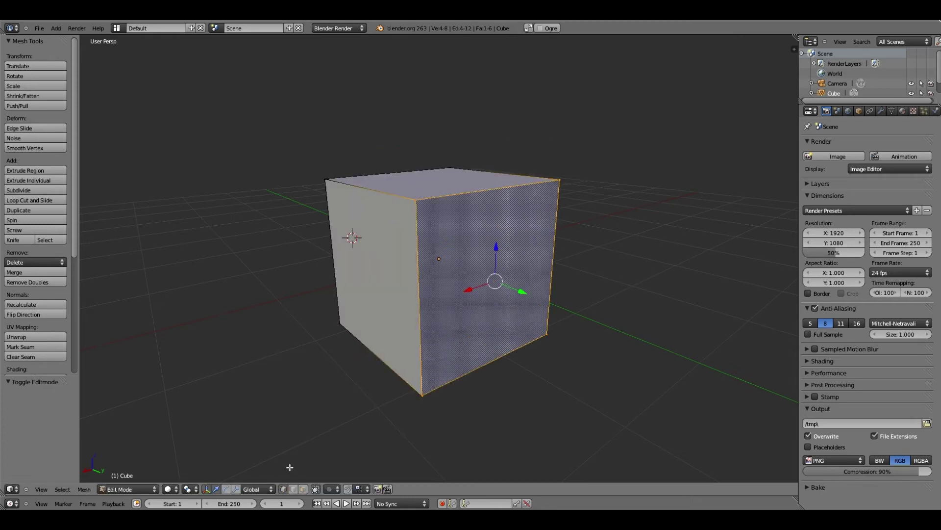
right_click(414, 200)
middle_click_drag(413, 200, 463, 218)
middle_click_drag(483, 194, 510, 219)
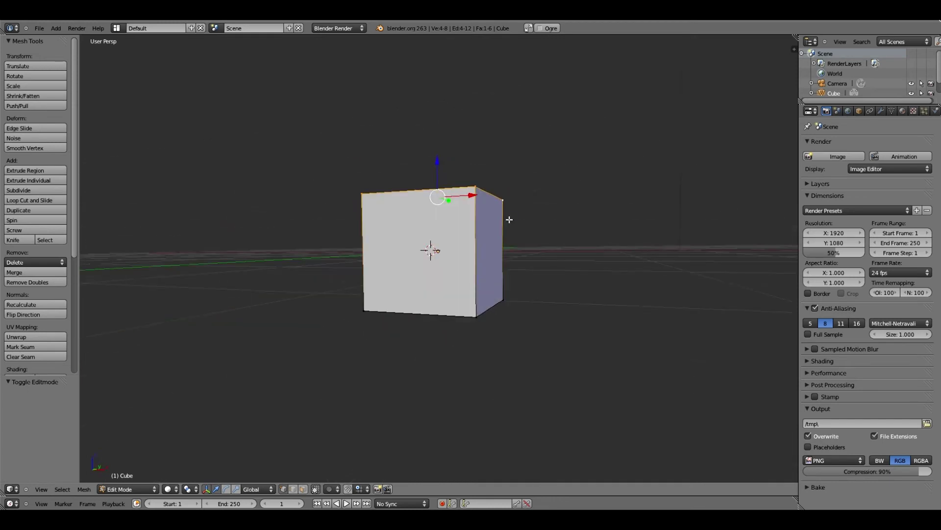
key("g")
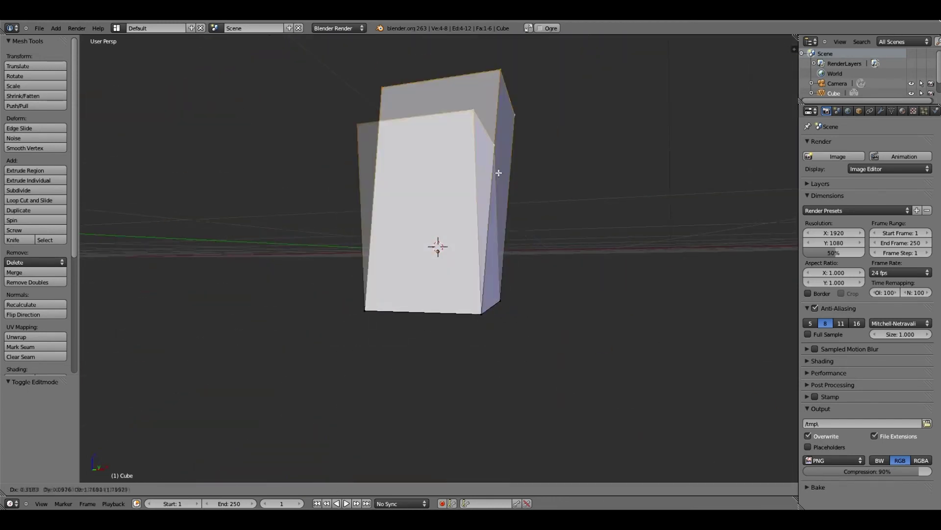
right_click(499, 173)
scroll(491, 198, "down", 3)
scroll(505, 234, "up", 4)
middle_click_drag(490, 197, 476, 179)
scroll(427, 189, "down", 4)
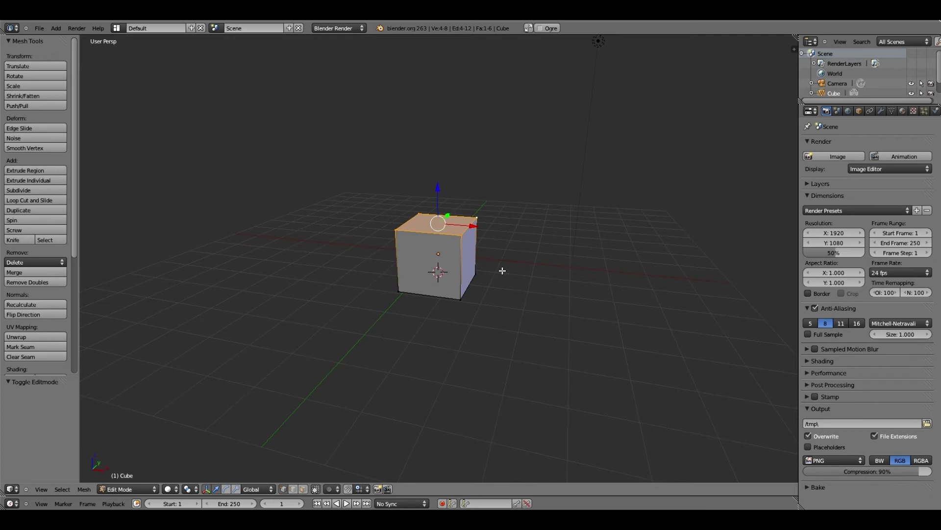
Raise the cube's top face 1.978 units along Z into a tall block.
key("g")
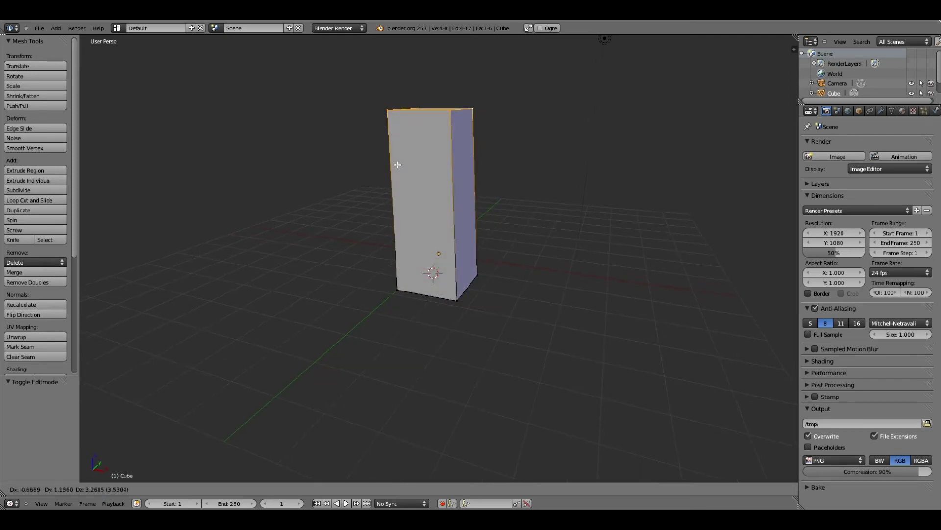
key("x")
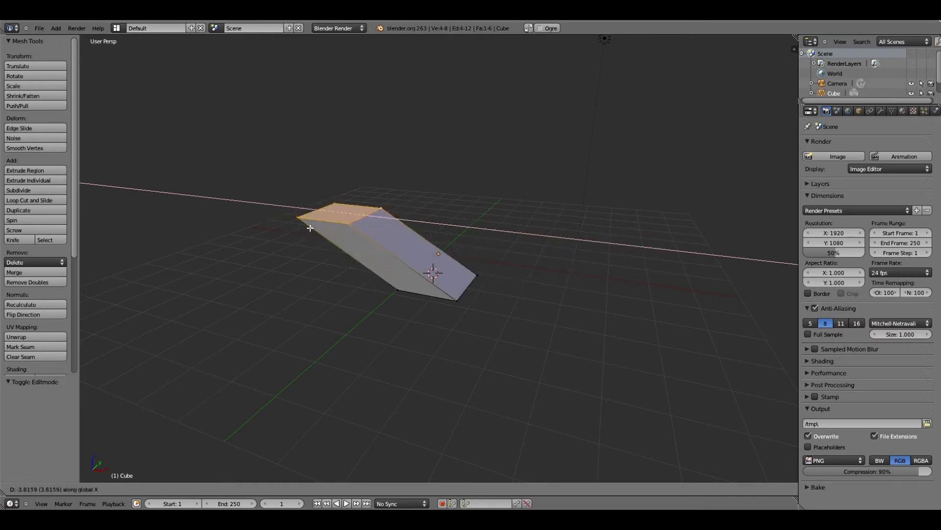
key("y")
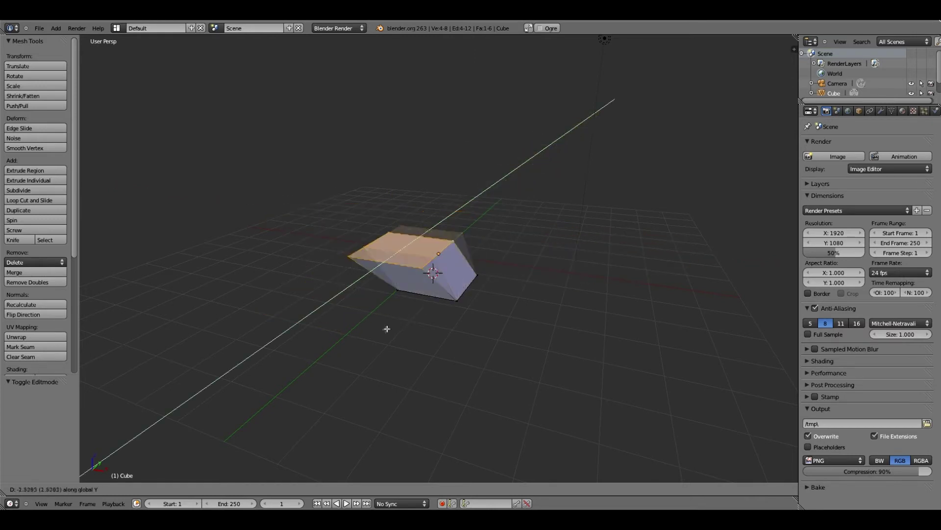
key("z")
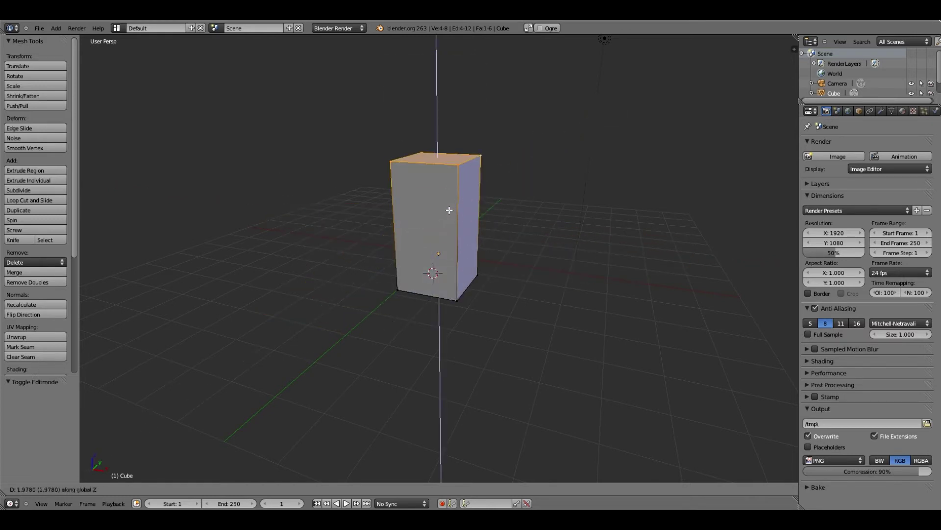
left_click(449, 210)
scroll(449, 210, "down", 2)
middle_click_drag(449, 210, 434, 260, "shift")
scroll(449, 309, "up", 2)
Lower the top face along Z, flattening the block into a low slab.
key("g")
key("z")
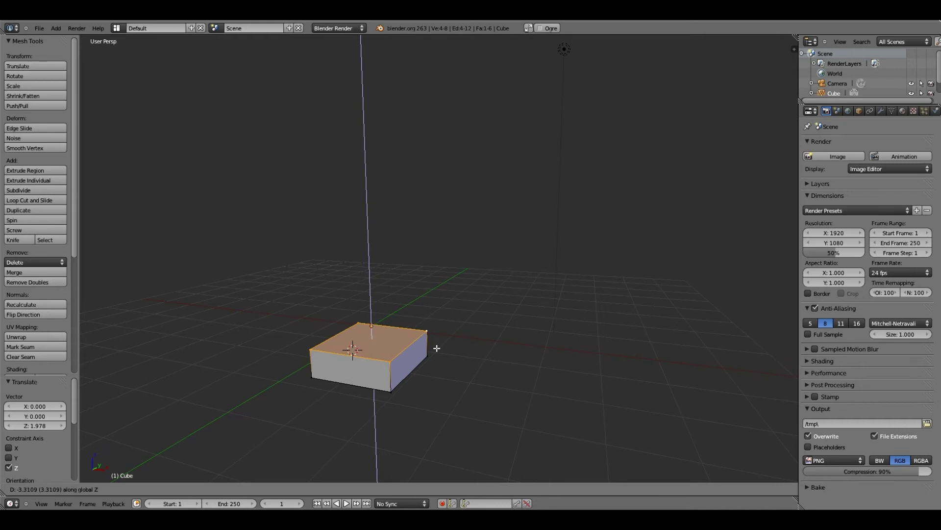
left_click(436, 348)
middle_click_drag(402, 346, 383, 343)
scroll(384, 342, "up", 1)
Extrude the top face straight up along Z twice.
key("e")
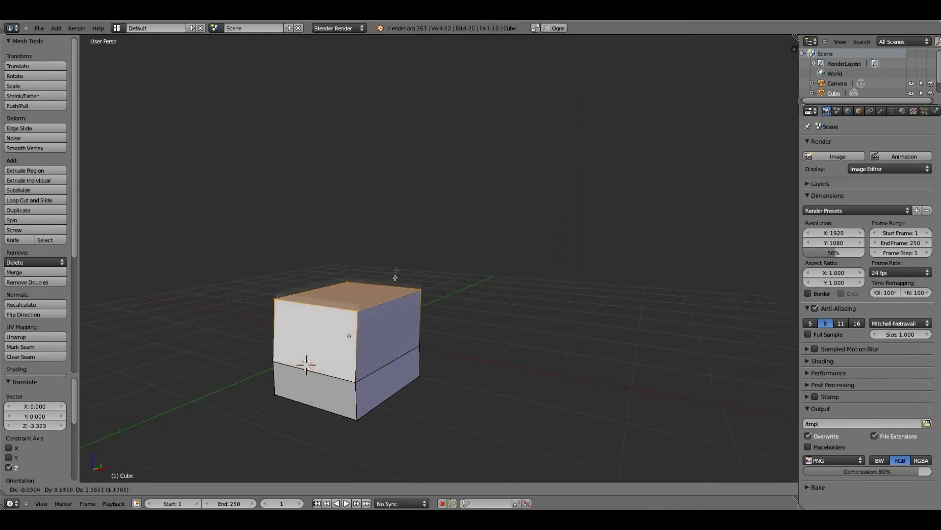
key("z")
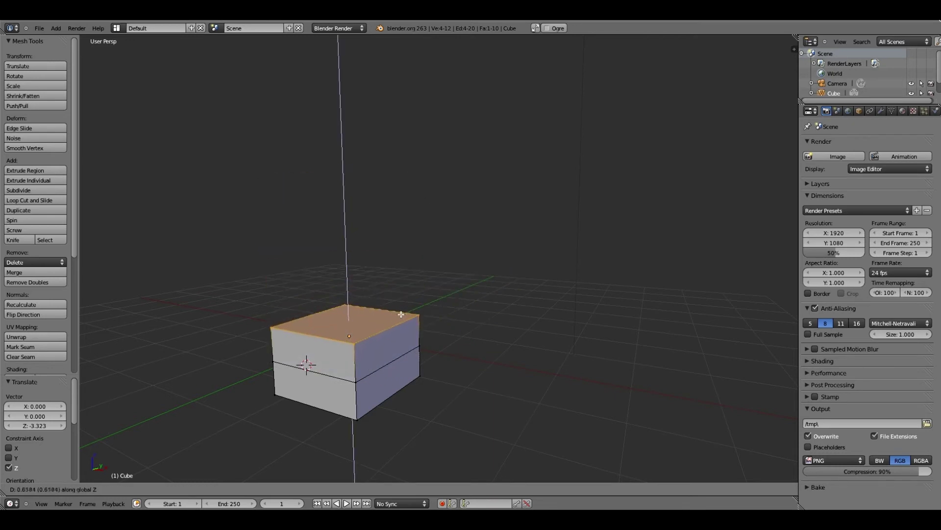
left_click(401, 314)
key("e")
key("z")
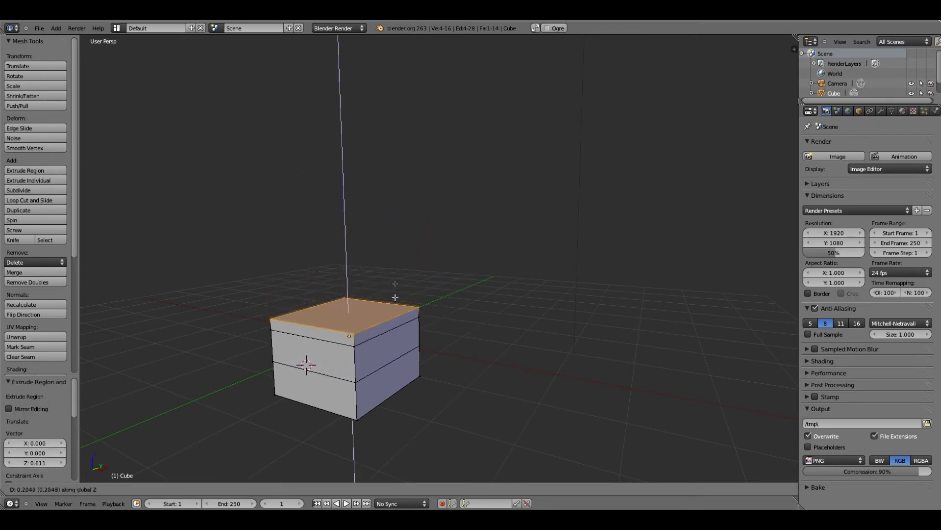
left_click(395, 272)
scroll(383, 289, "up", 2)
mouse_move(334, 329)
middle_mouse_down()
mouse_move(384, 319)
mouse_move(323, 330)
middle_mouse_up()
scroll(387, 309, "down", 5)
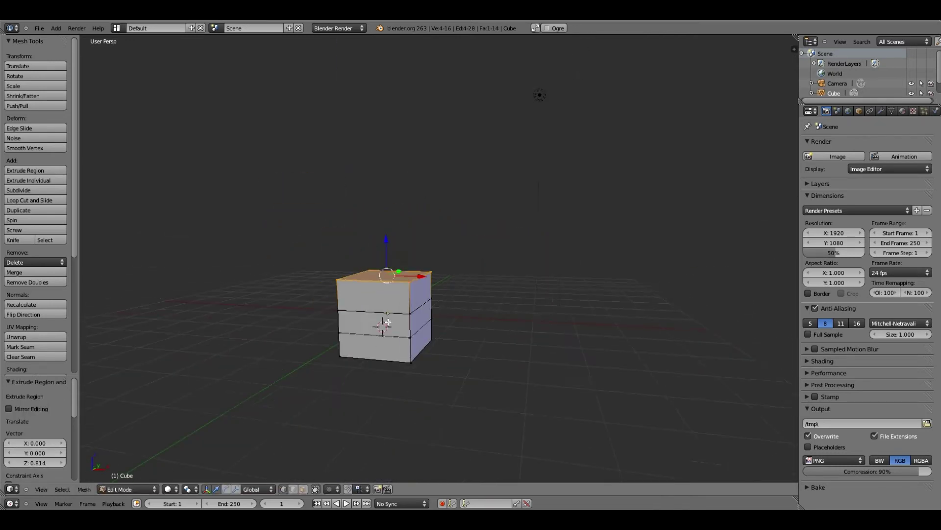
scroll(429, 279, "up", 3)
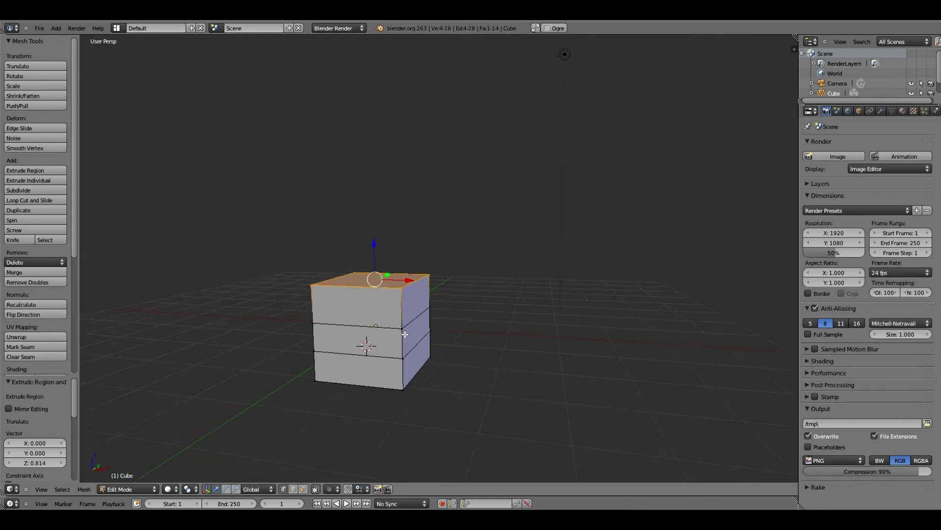
Stretch the cube's right side along X into a longer block.
right_click(401, 289)
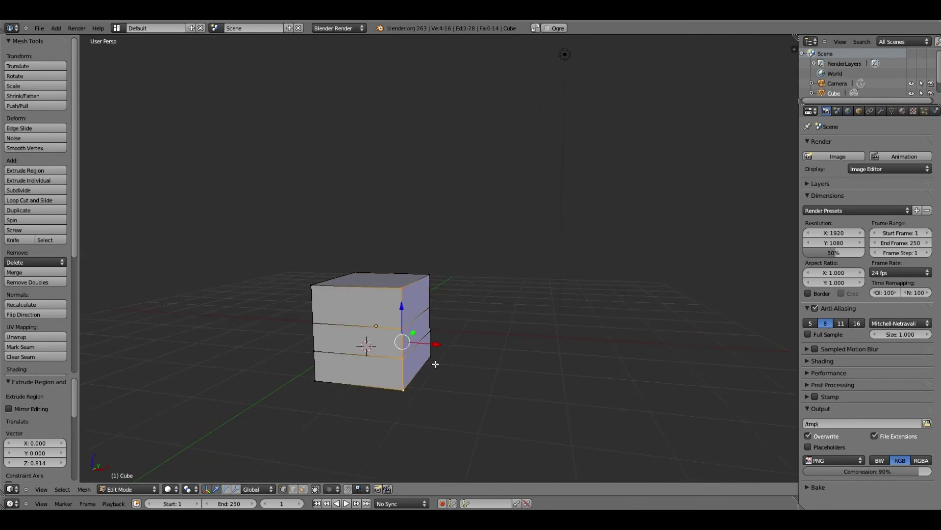
key("g")
key("x")
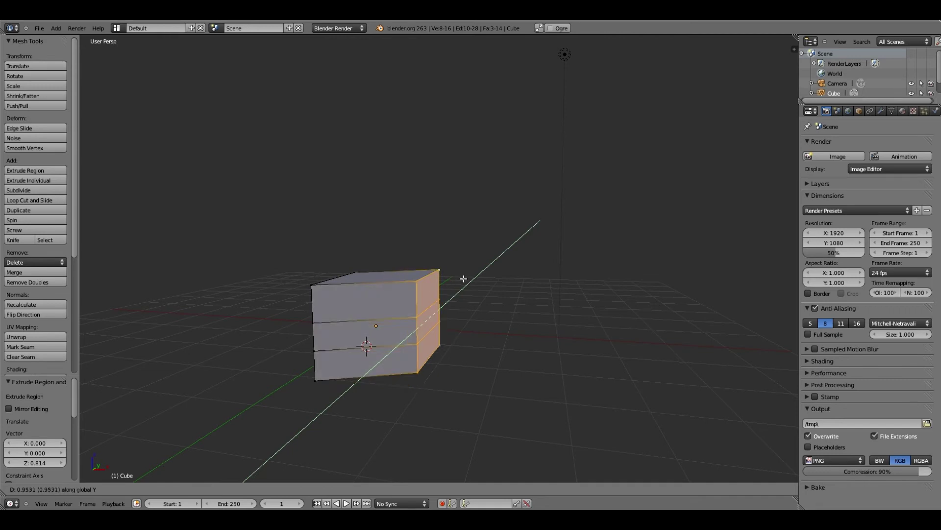
left_click(581, 320)
scroll(491, 314, "down", 3)
scroll(490, 314, "up", 2)
Extrude the block's right end twice along X into a long bar.
key("e")
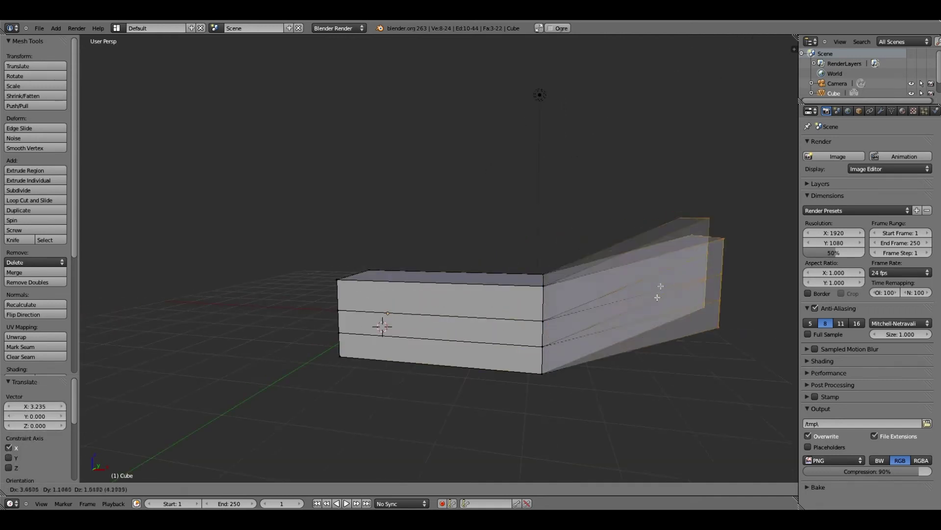
key("z")
key("x")
left_click(641, 318)
scroll(641, 317, "down", 3)
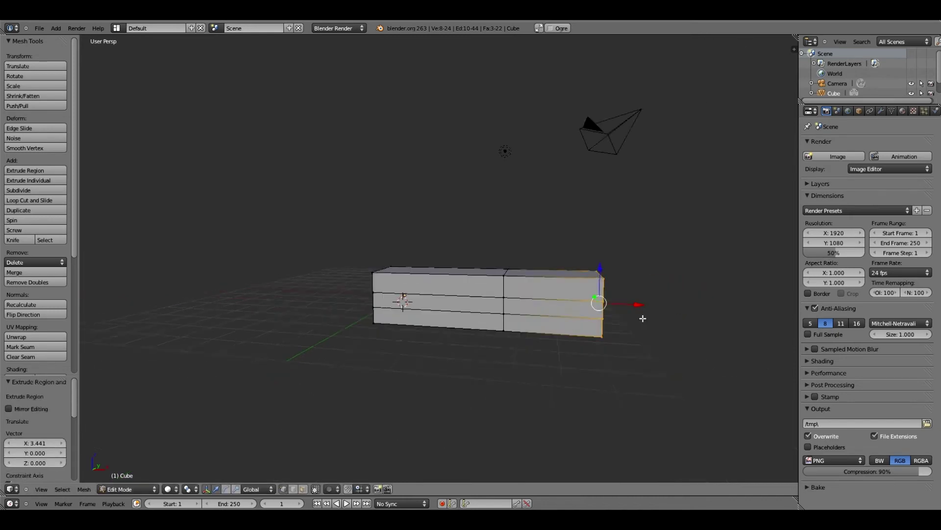
key("e")
key("x")
left_click(718, 307)
middle_click_drag(717, 307, 528, 311, "shift")
scroll(519, 297, "up", 4)
scroll(518, 297, "down", 3)
Rotate the bar's end faces about Y and extrude an angled upward section.
key("r")
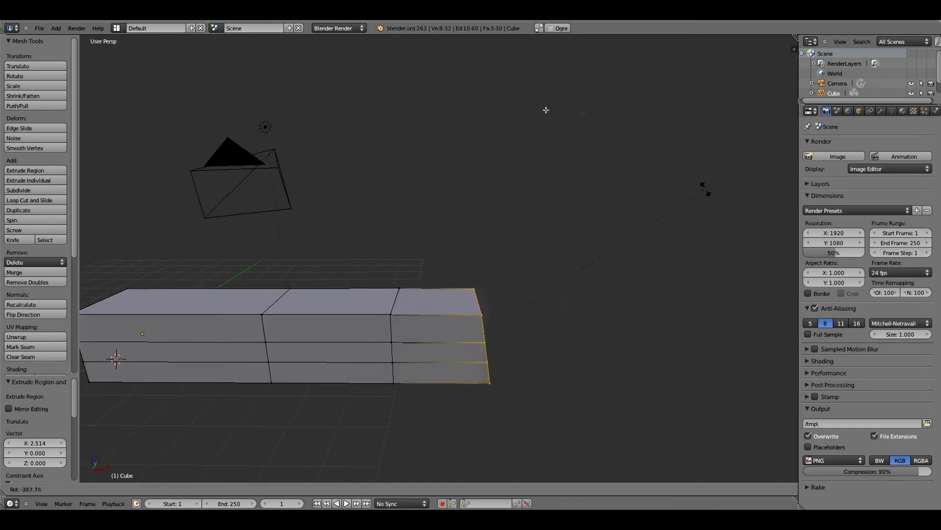
key("x")
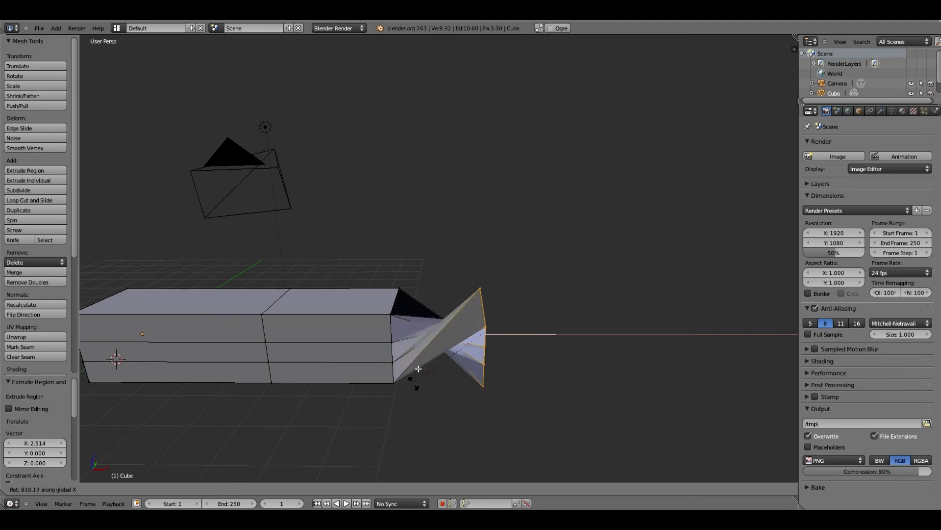
key("z")
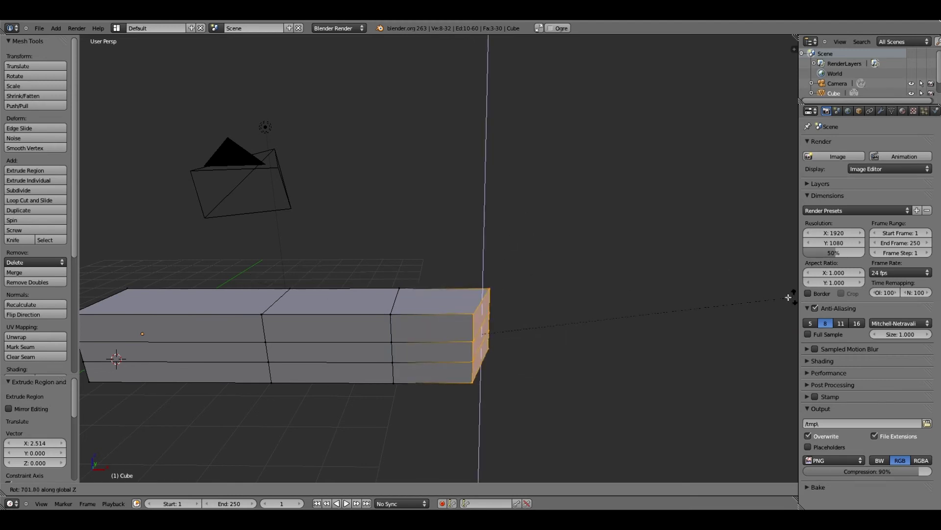
key("y")
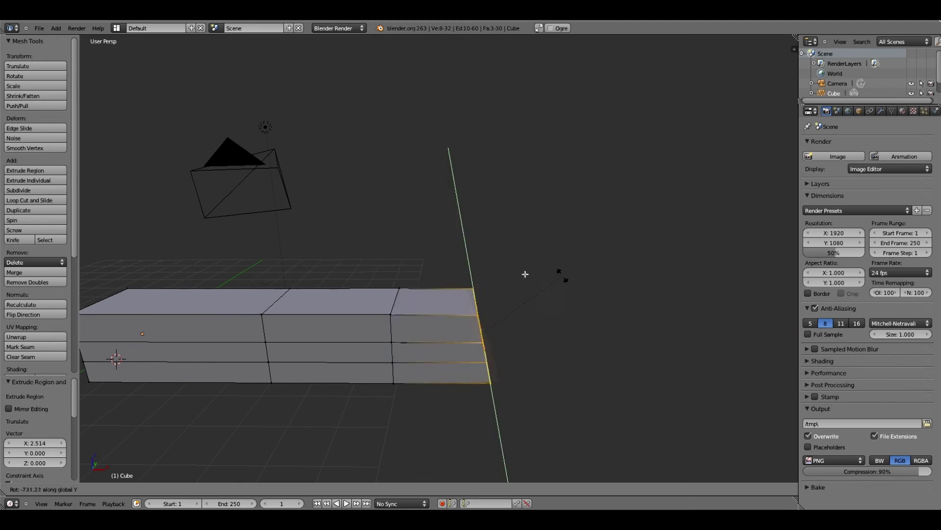
left_click(520, 274)
key("e")
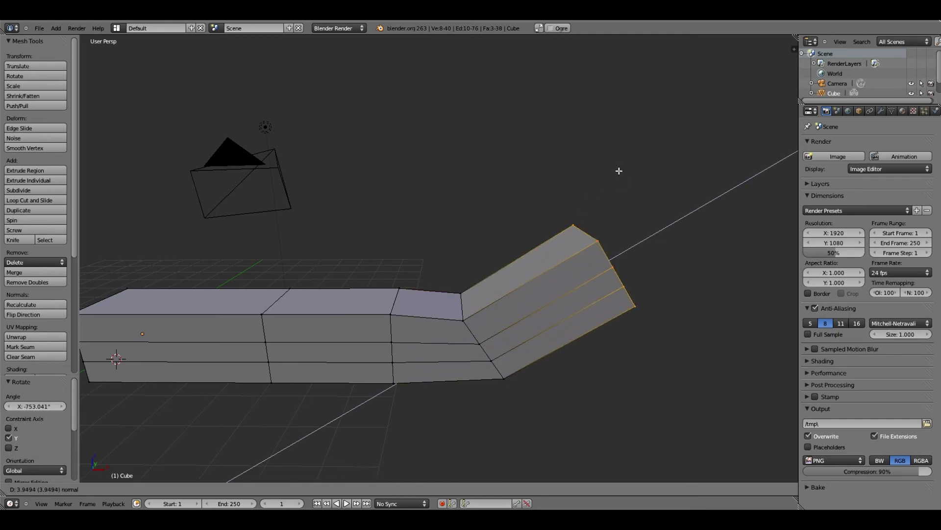
left_click(683, 105)
scroll(684, 108, "down", 3)
middle_click_drag(433, 233, 482, 281)
key("Tab")
Clear the selection and toggle between Edit and Object Mode, cancelling a trial move.
key("a")
key("a")
key("a")
scroll(469, 246, "up", 3)
scroll(481, 283, "down", 5)
scroll(479, 279, "up", 4)
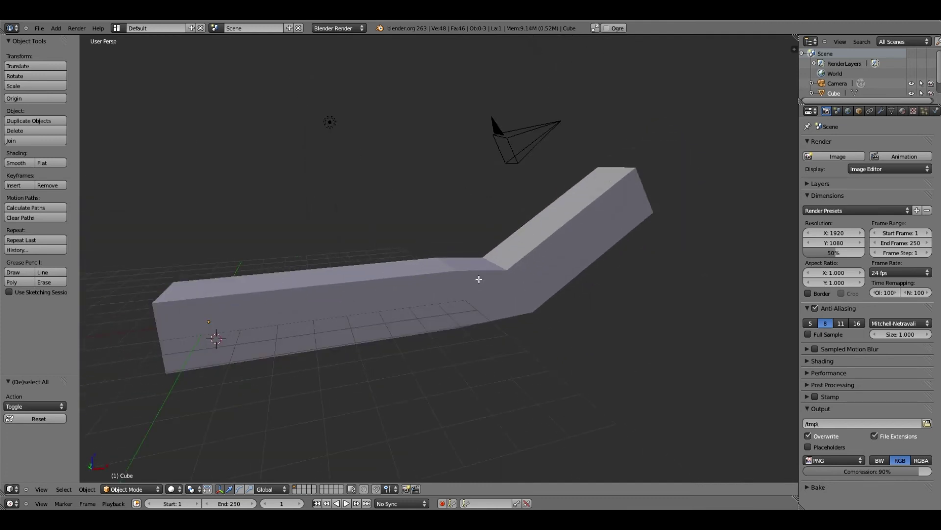
key("Tab")
key("Tab")
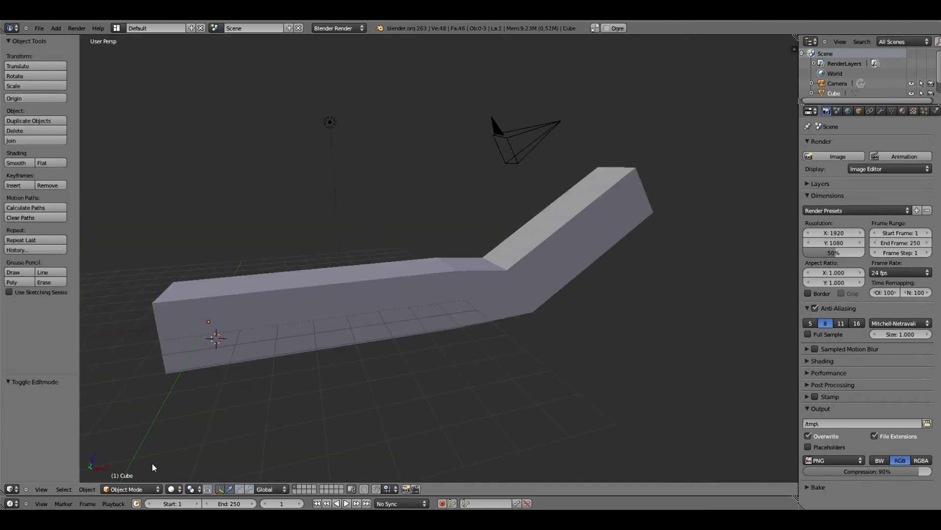
key("Tab")
key("Tab")
key("Tab")
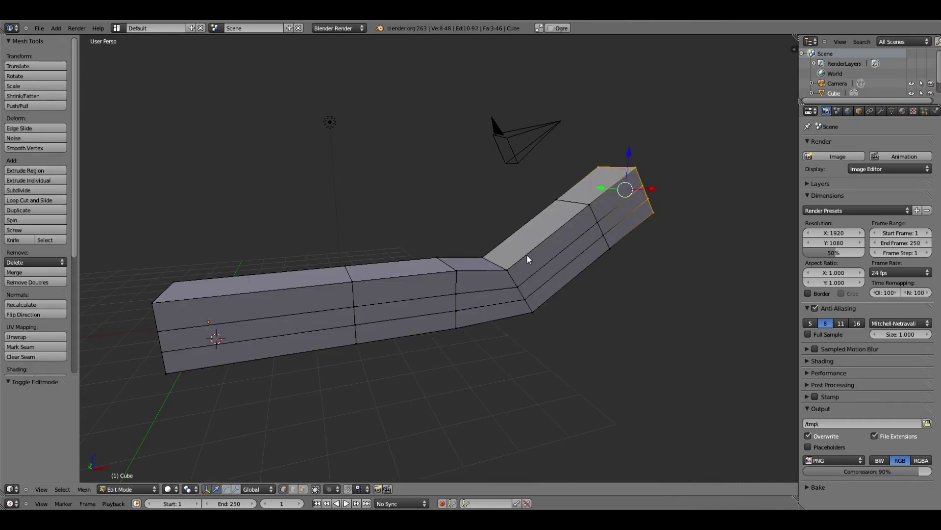
key("Tab")
key("g")
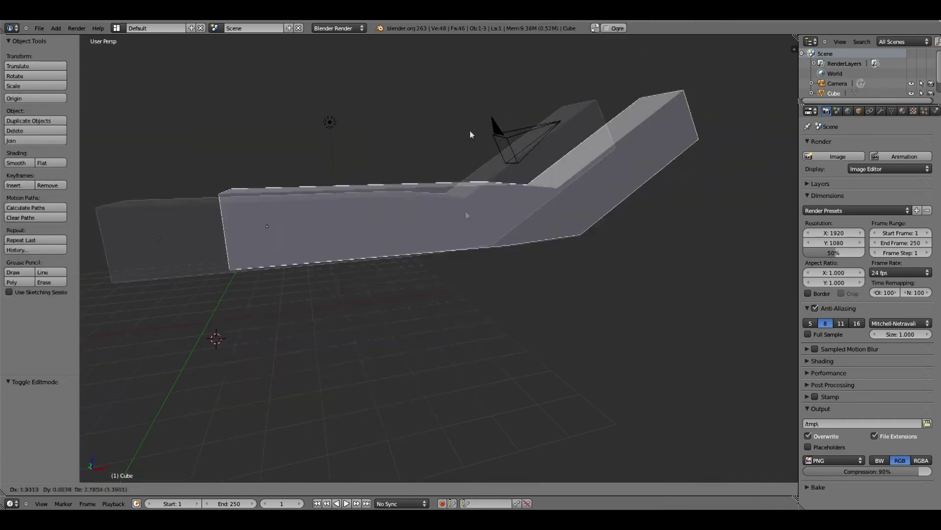
key("Escape")
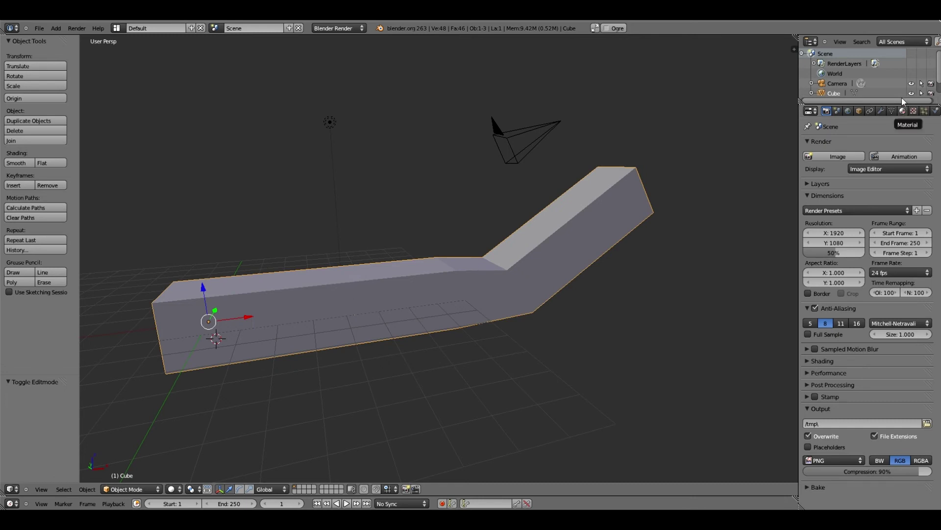
Set the bar's Diffuse material colour to red using the colour wheel.
left_click(903, 111)
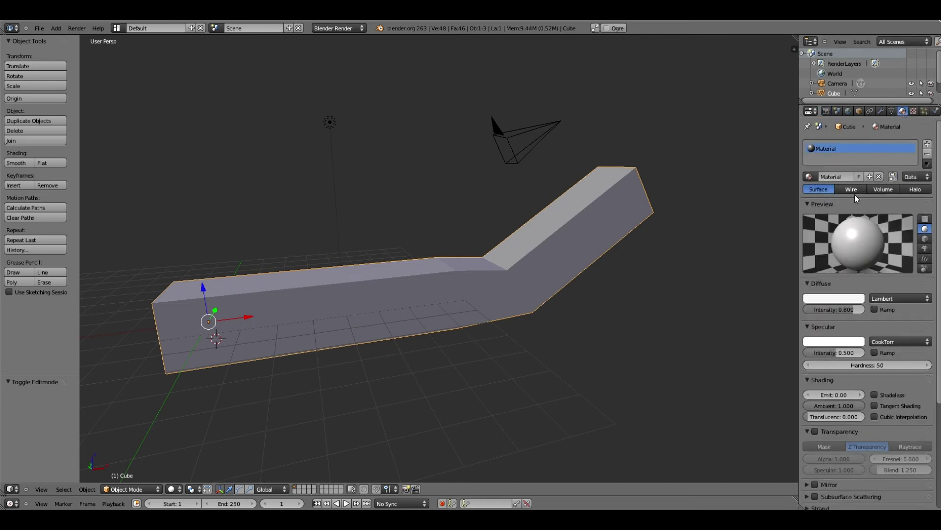
left_click(849, 298)
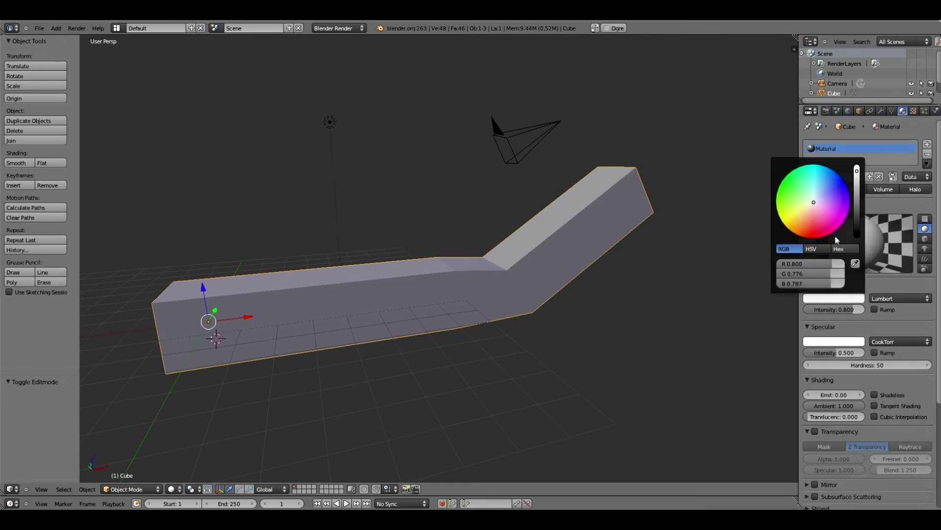
left_click_drag(815, 206, 880, 266)
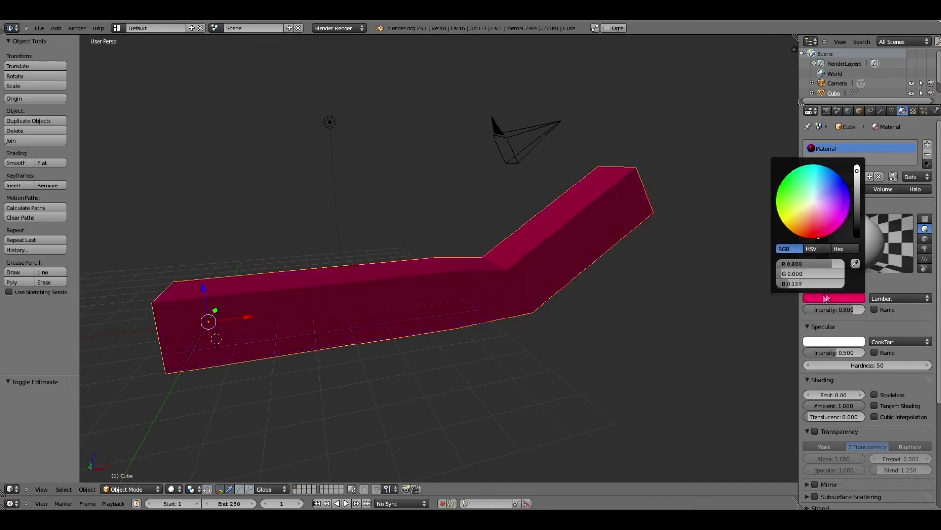
left_click_drag(811, 302, 676, 168)
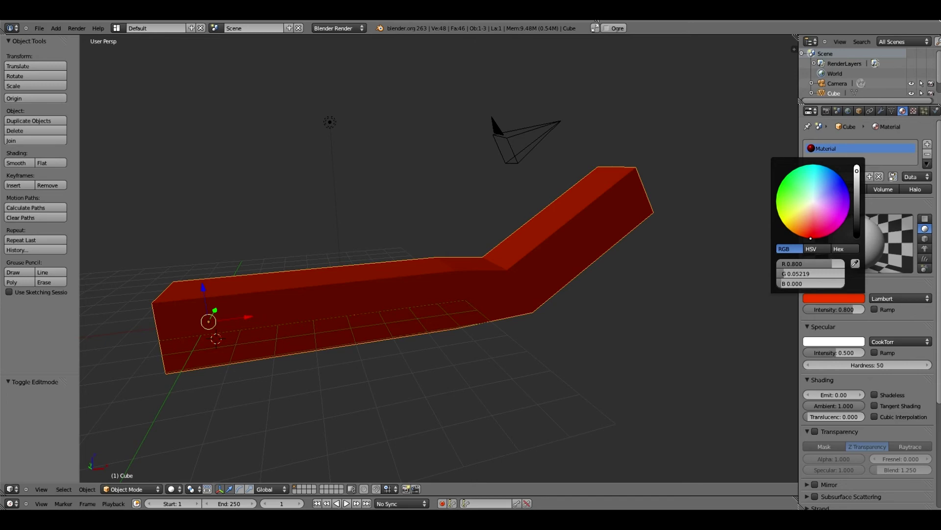
middle_click_drag(567, 108, 524, 222)
Zoom and orbit around the bent red bar to view it.
scroll(420, 184, "up", 5)
scroll(420, 183, "down", 4)
middle_click_drag(524, 222, 511, 223)
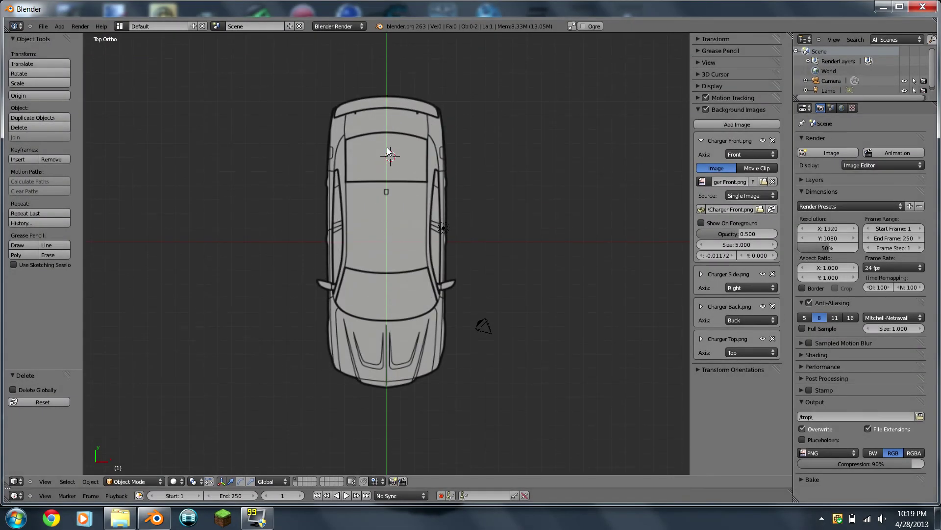
View the Charger blueprints in side (Numpad 3), back (Ctrl+Numpad 1) and front (Numpad 1) orthographic views.
key("KP_3")
scroll(367, 255, "up", 5)
key("ctrl+KP_1")
scroll(368, 256, "up", 15)
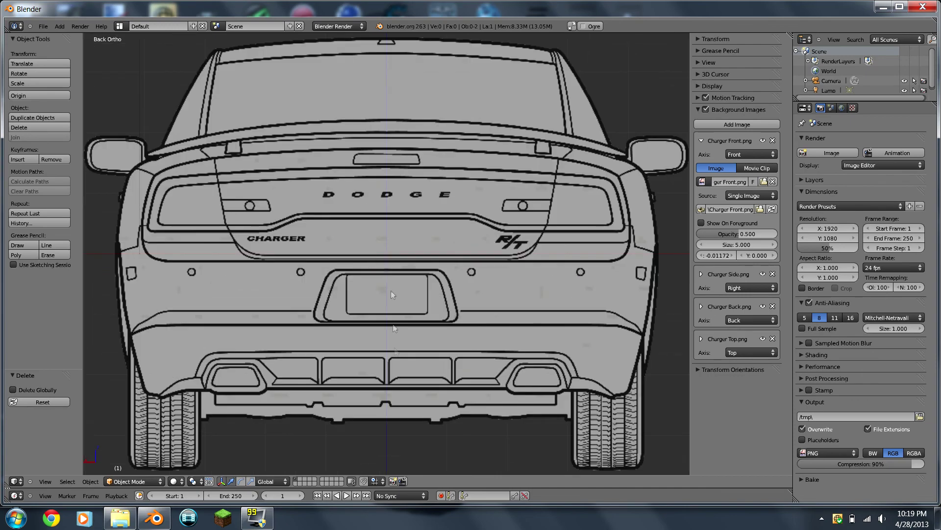
scroll(378, 394, "up", 3)
scroll(393, 350, "down", 12)
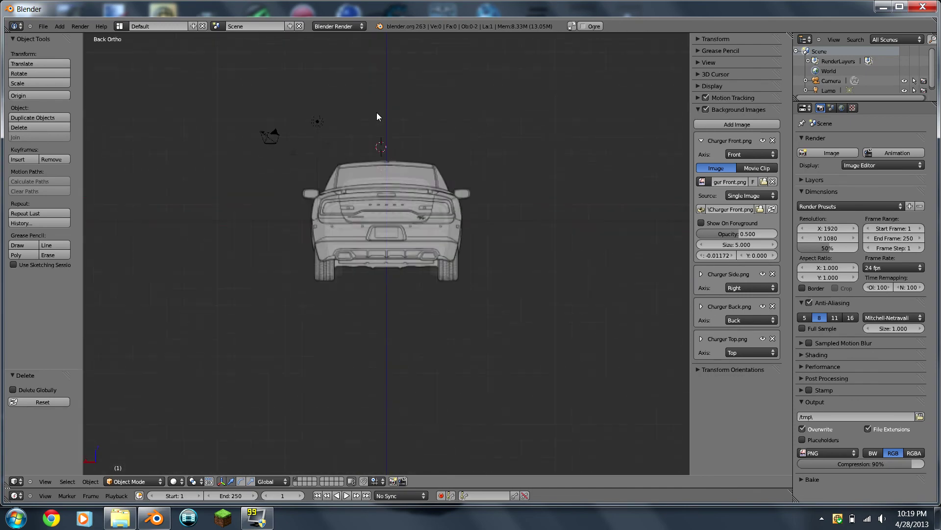
scroll(376, 113, "up", 1)
key("KP_1")
scroll(358, 184, "up", 3)
scroll(358, 185, "down", 2)
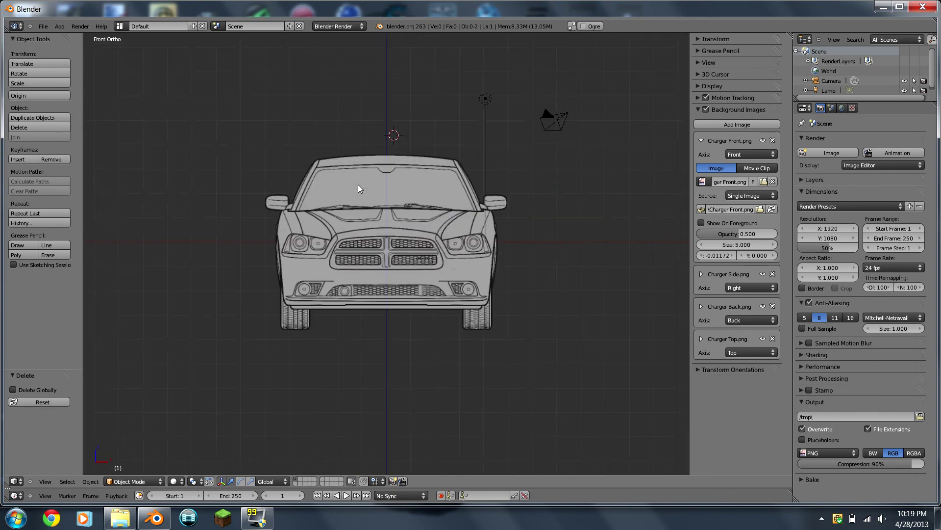